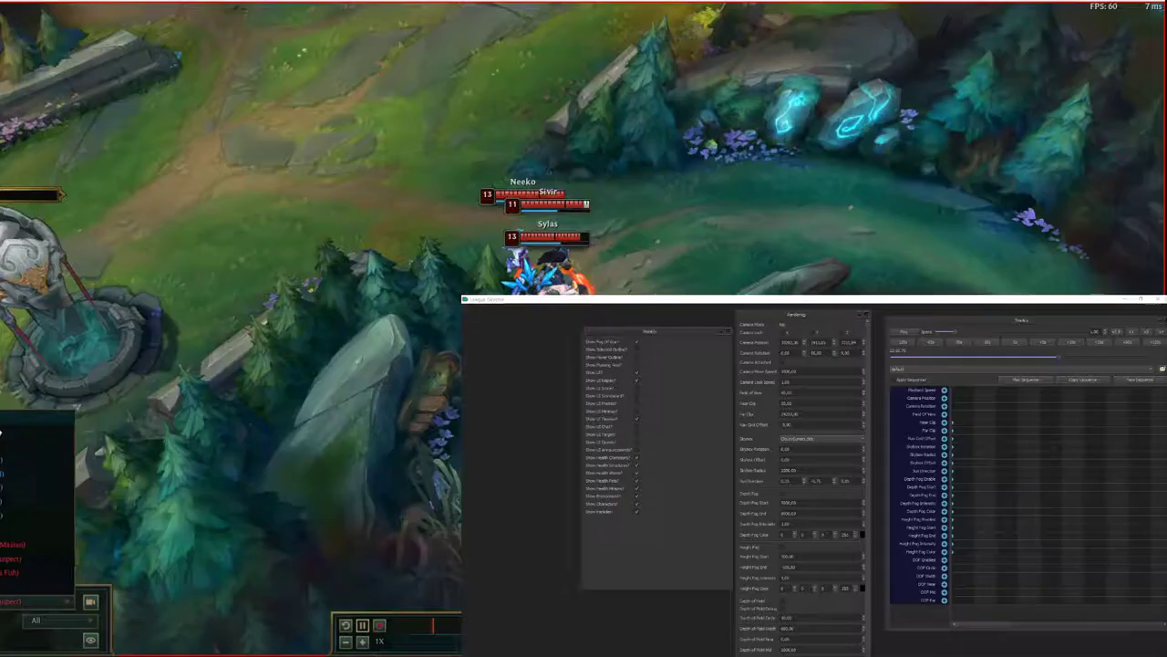
# - Play the replay from the League Director timeline and pan the game camera around the champions
pyautogui.click(0, 431)
pyautogui.click(364, 624)
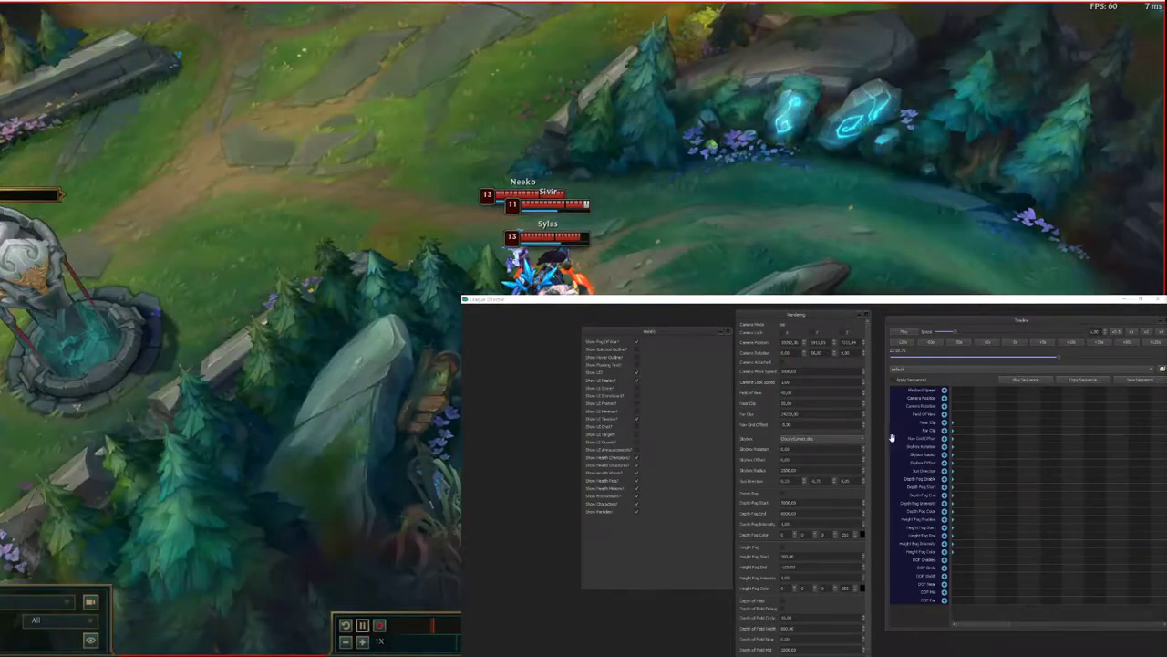
pyautogui.click(895, 332)
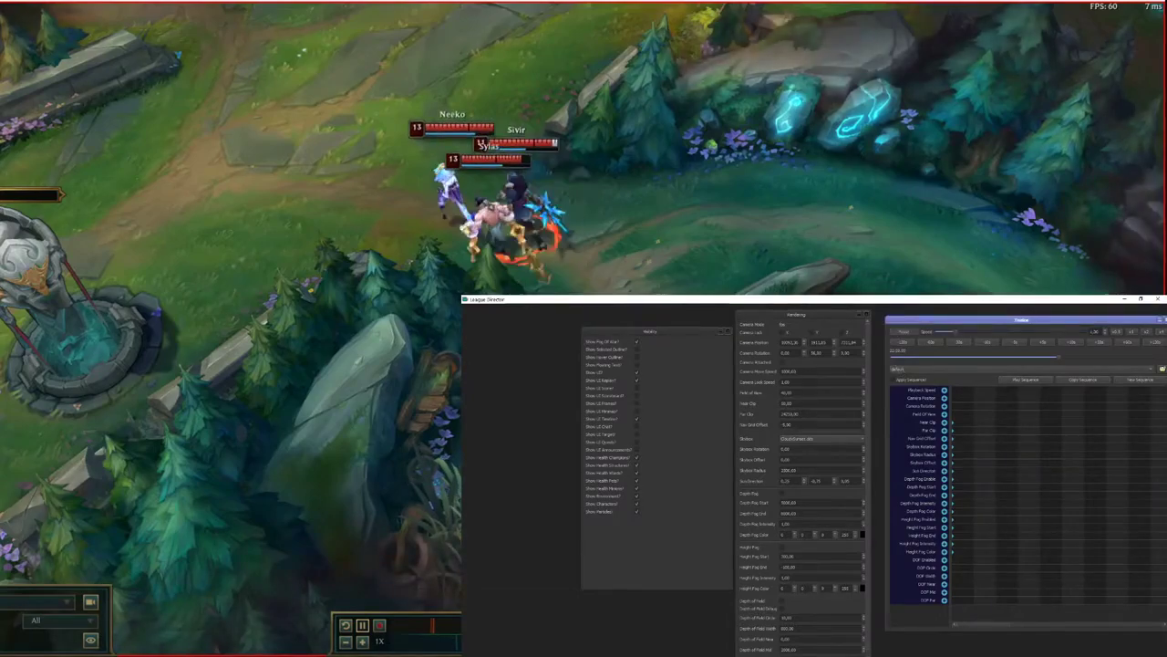
pyautogui.click(510, 250)
pyautogui.moveTo(511, 244); pyautogui.dragTo(500, 218)
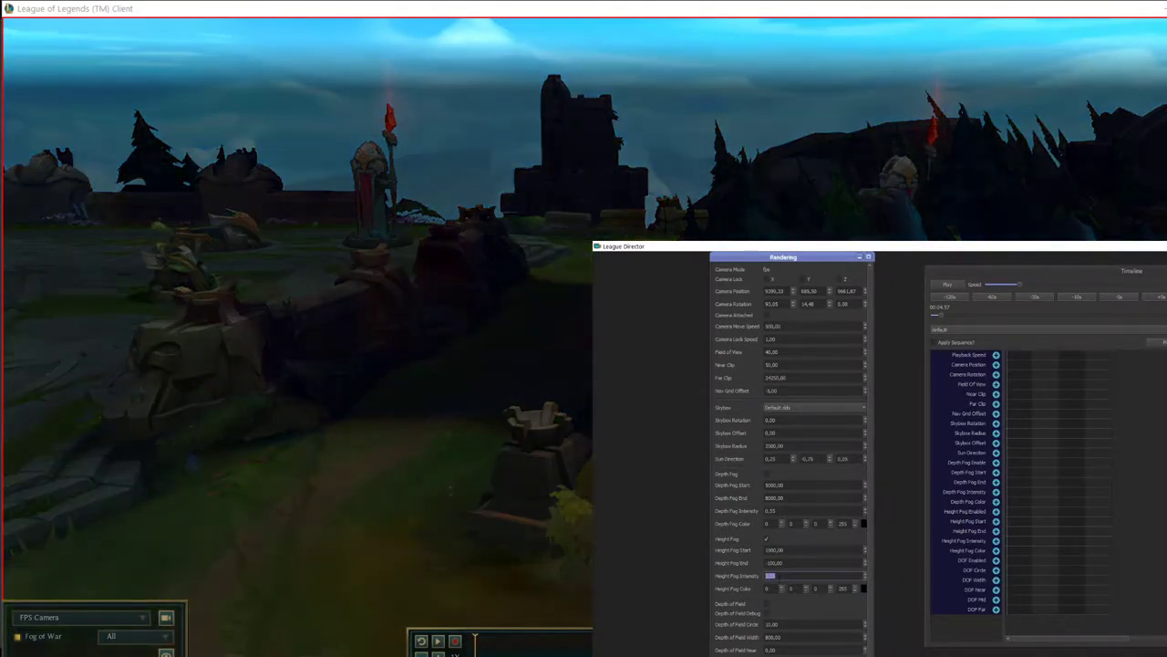
# - Keyframe the rendering settings on the timeline at 00:04.57 and turn the camera to a rotation of about 305.2, -5.7
pyautogui.click(1031, 480)
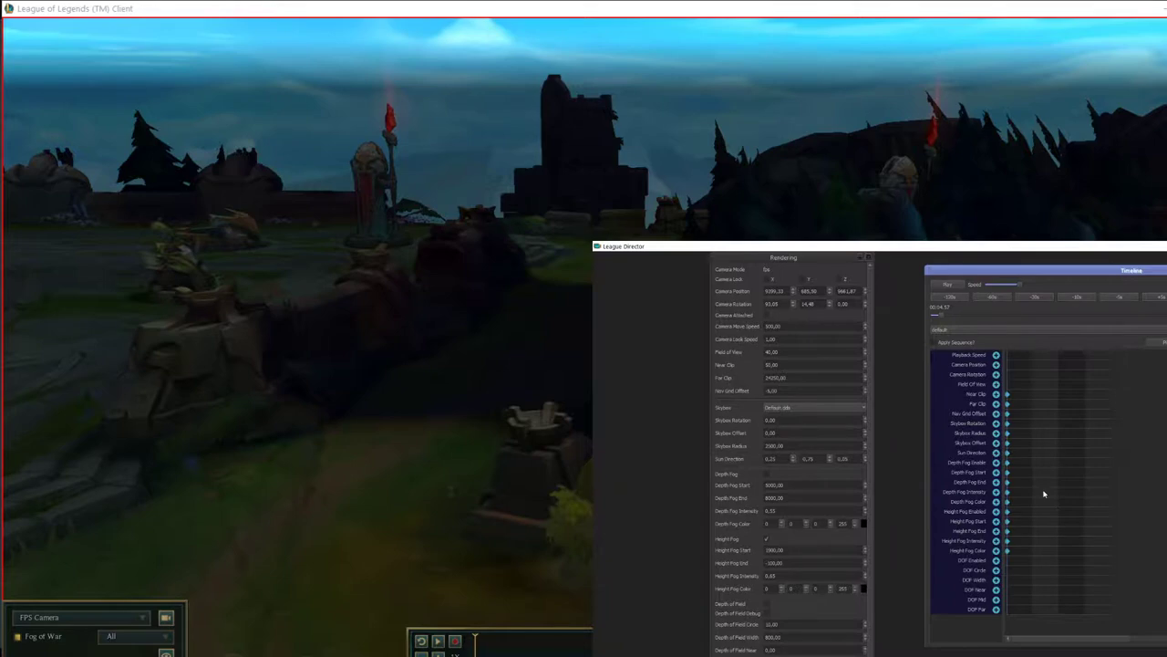
pyautogui.click(452, 401)
pyautogui.moveTo(451, 401); pyautogui.dragTo(559, 465)
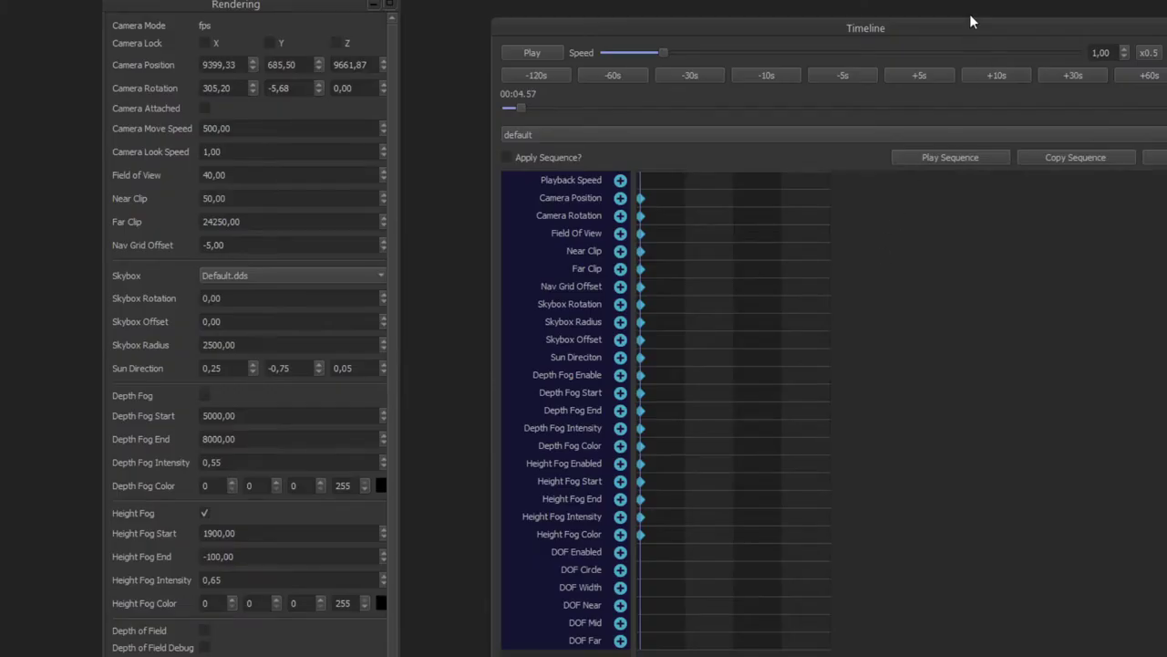
# - Move the Timeline panel over the Rendering panel to uncover the Recording panel, and open the recording codec choices
pyautogui.moveTo(969, 14); pyautogui.dragTo(332, 76)
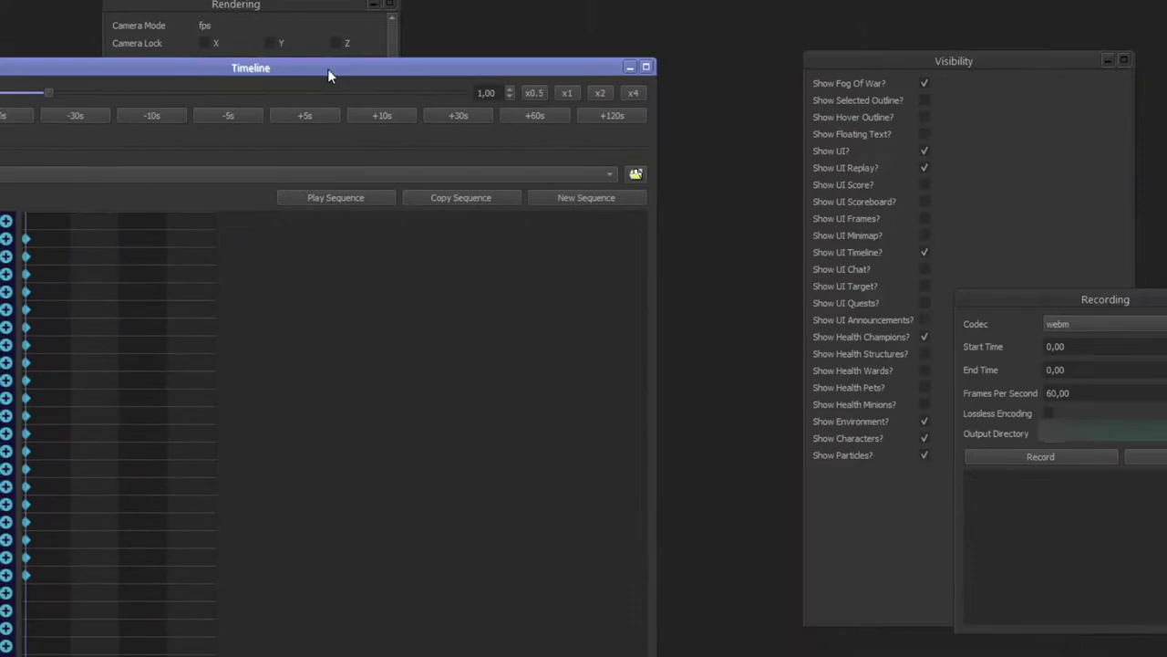
pyautogui.click(1157, 299)
pyautogui.click(1131, 324)
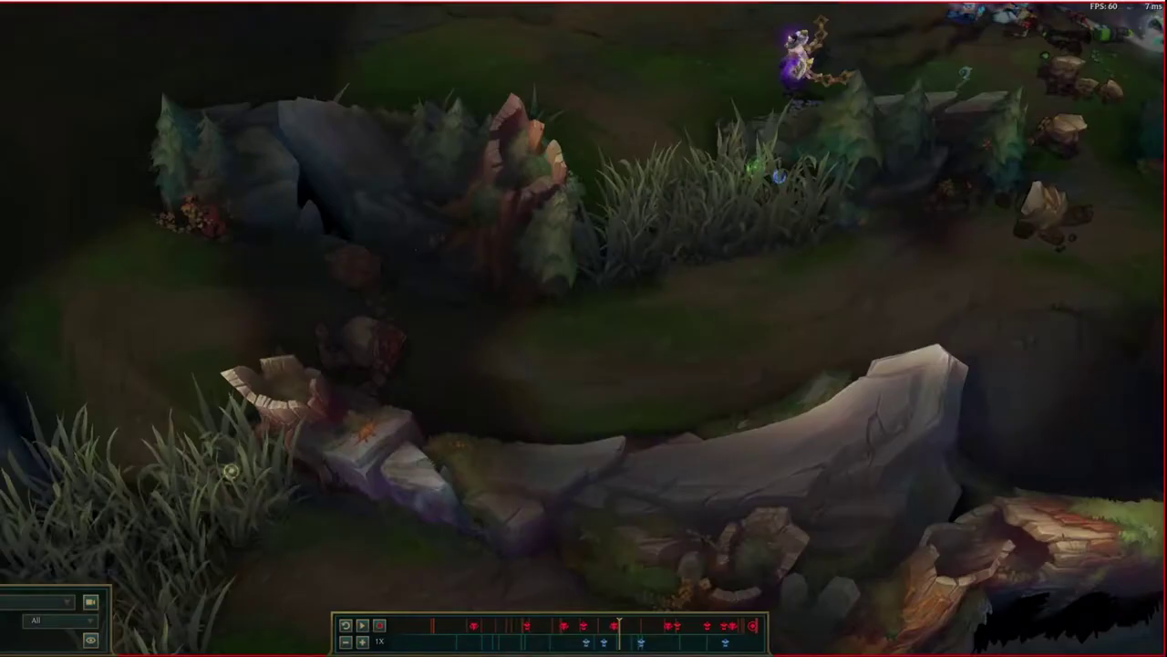
# - Play the replay and hide the on-screen interface elements for a clean shot
pyautogui.press('p')
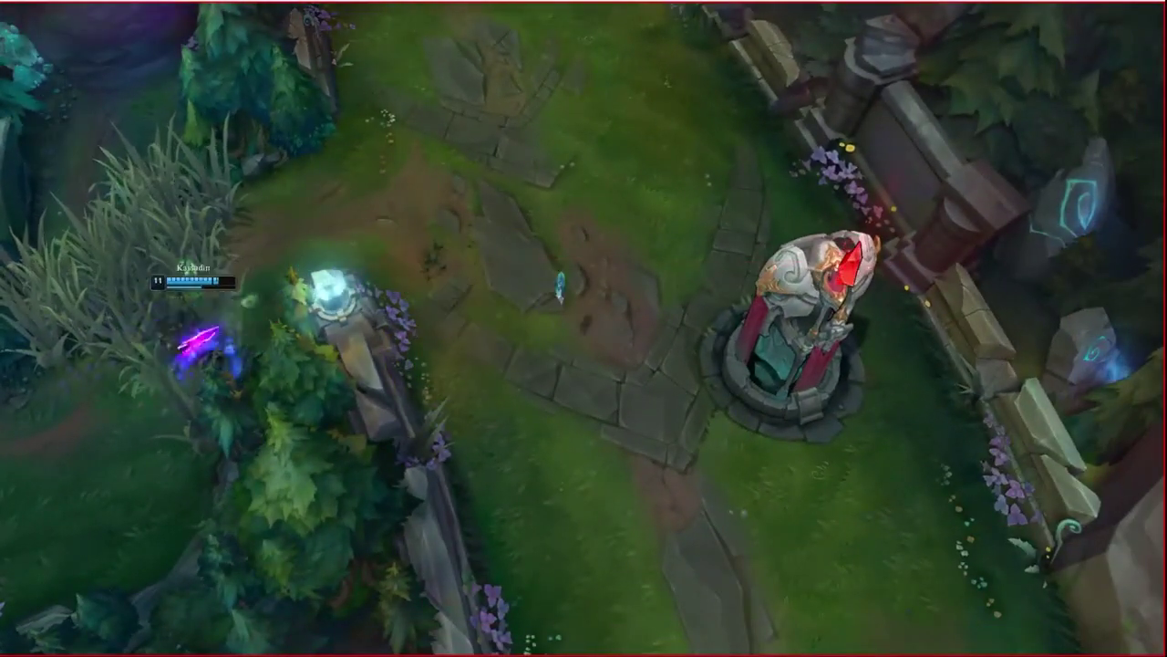
pyautogui.press('h')
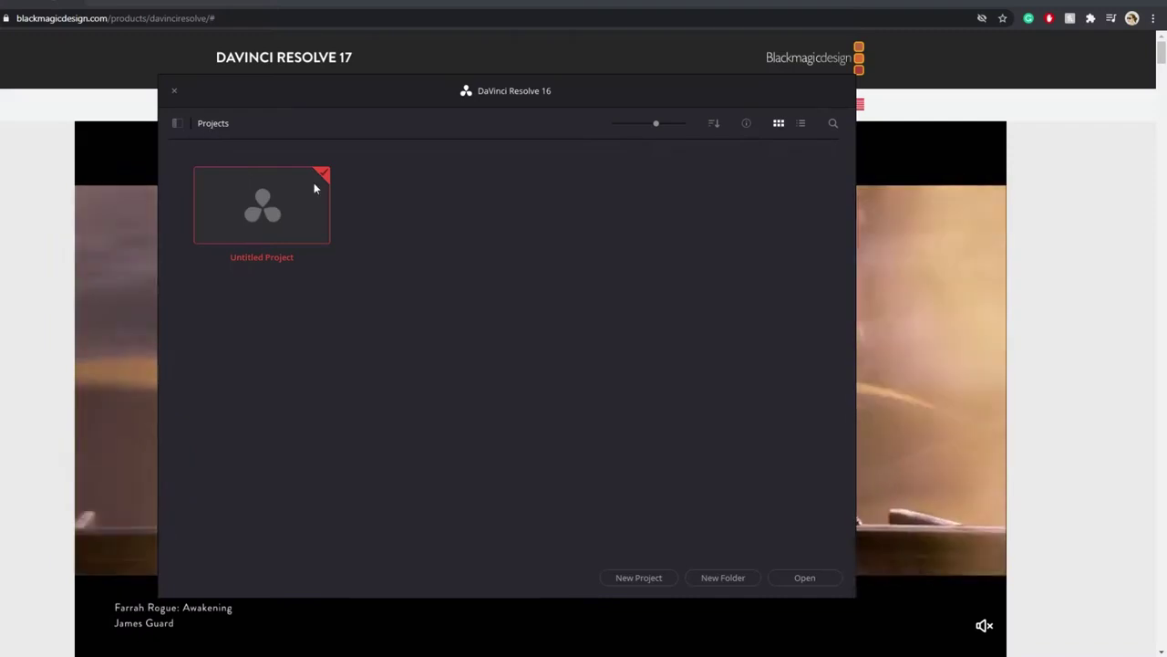
# - Create a new DaVinci Resolve project named League montage
pyautogui.click(638, 578)
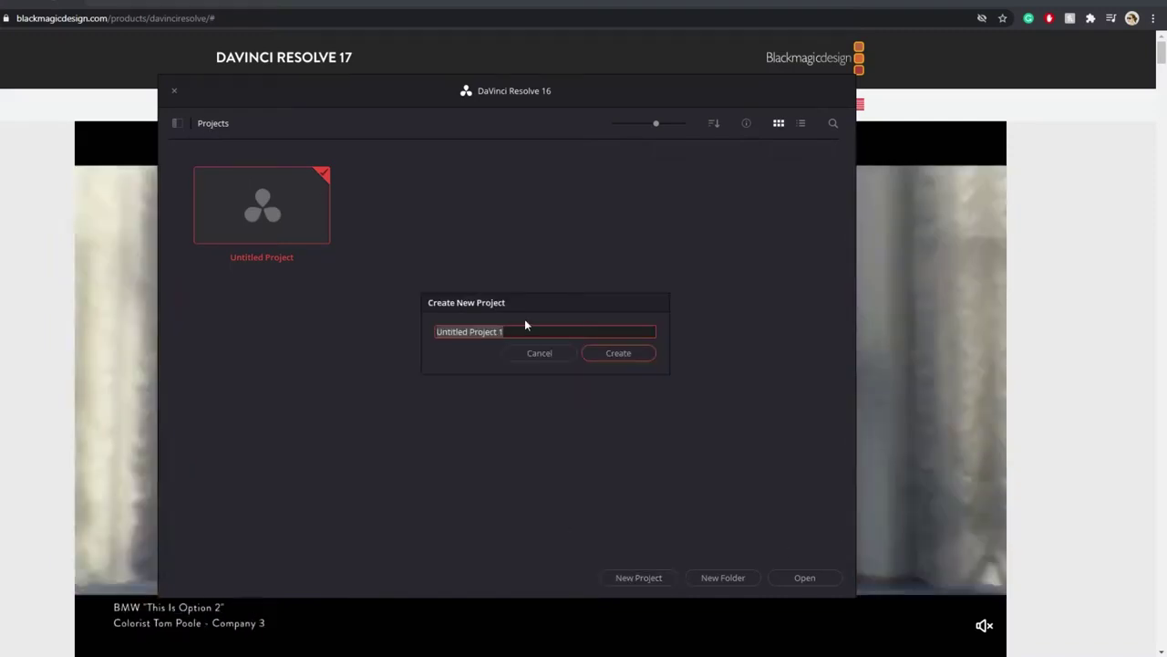
pyautogui.write('League mo')
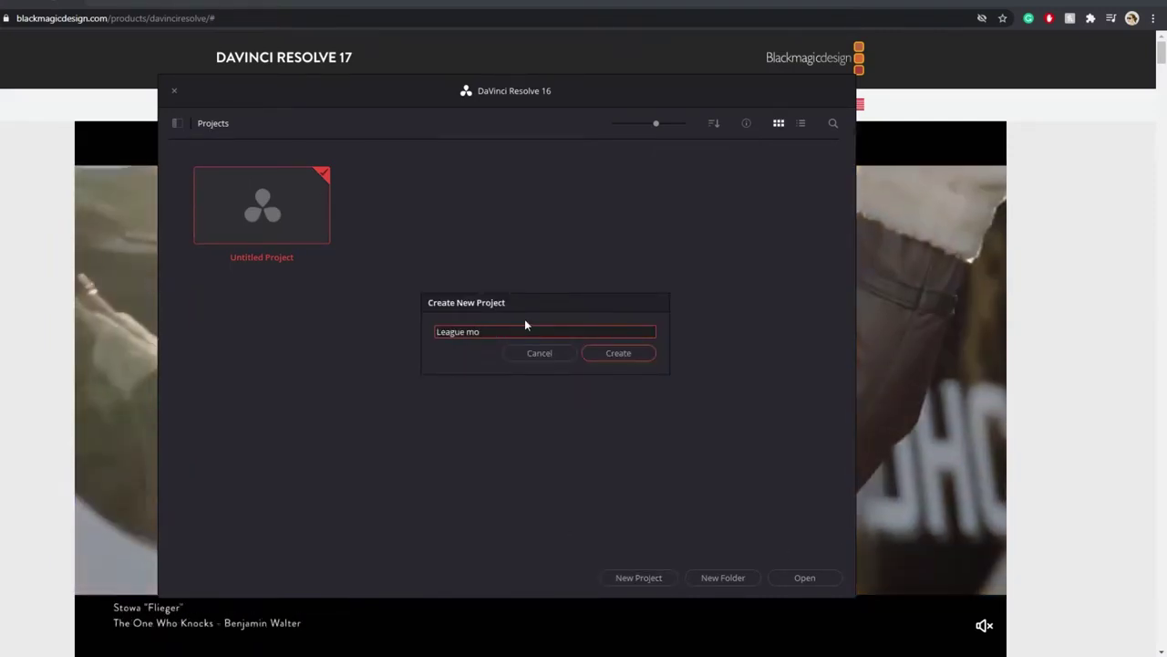
pyautogui.write('ntage')
pyautogui.press('Return')
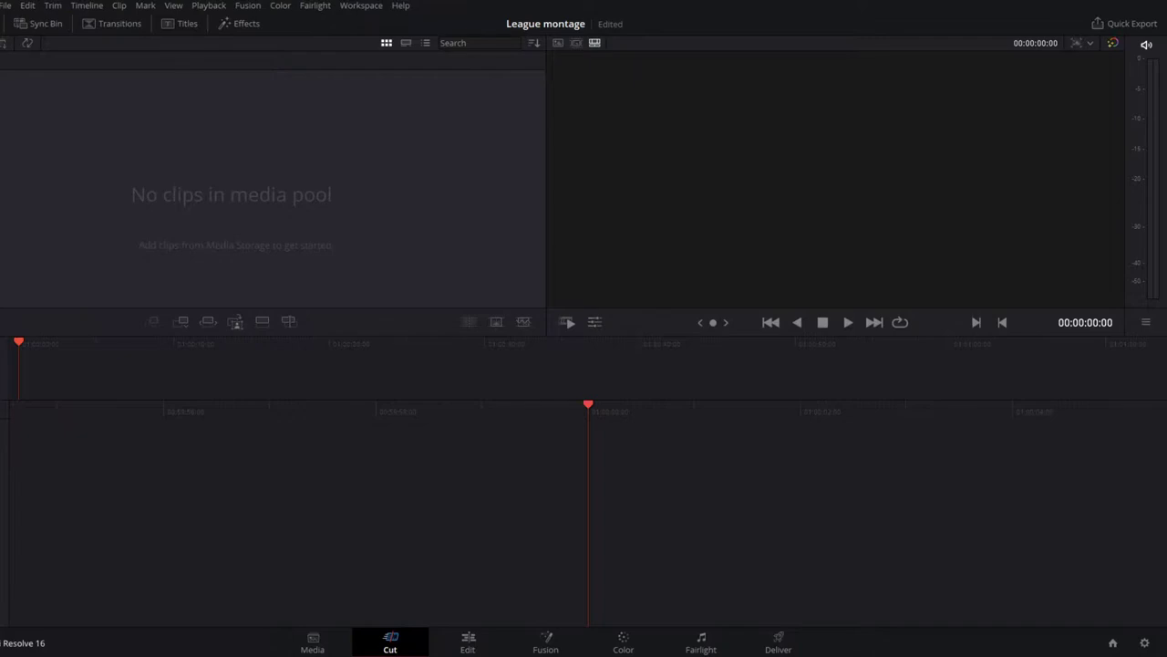
# - Import the four recorded gameplay clips into the media pool and place the first one on the timeline
pyautogui.moveTo(439, 197); pyautogui.dragTo(197, 258)
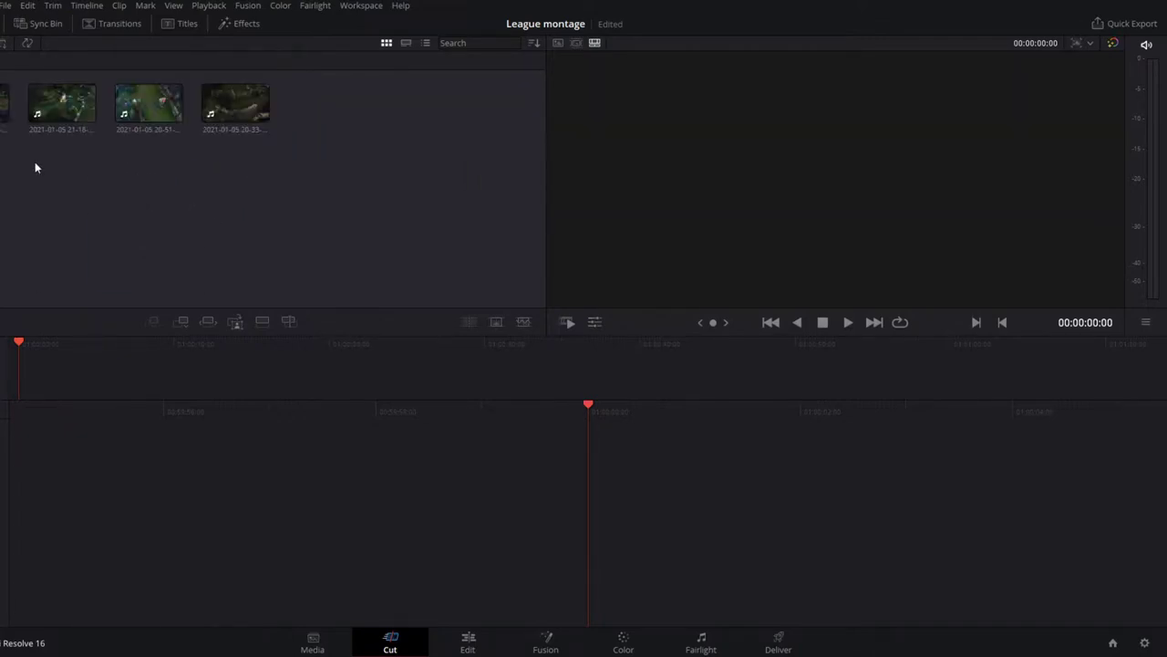
pyautogui.moveTo(4, 105); pyautogui.dragTo(174, 507)
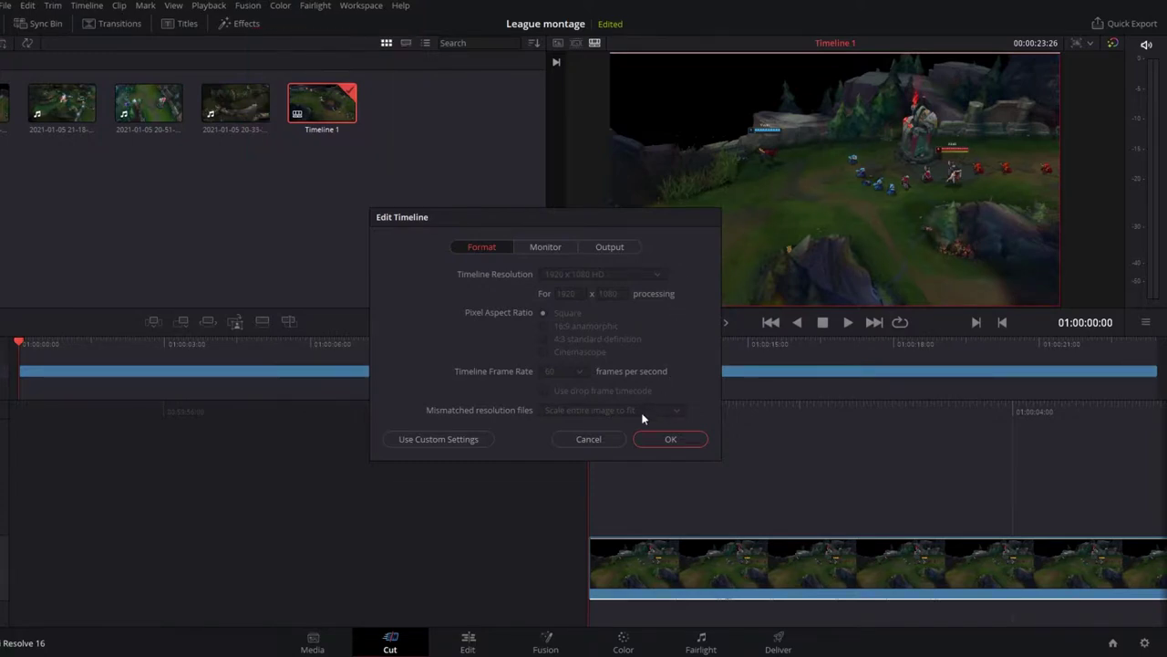
# - Switch the timeline to custom settings and browse the available timeline resolutions
pyautogui.click(484, 440)
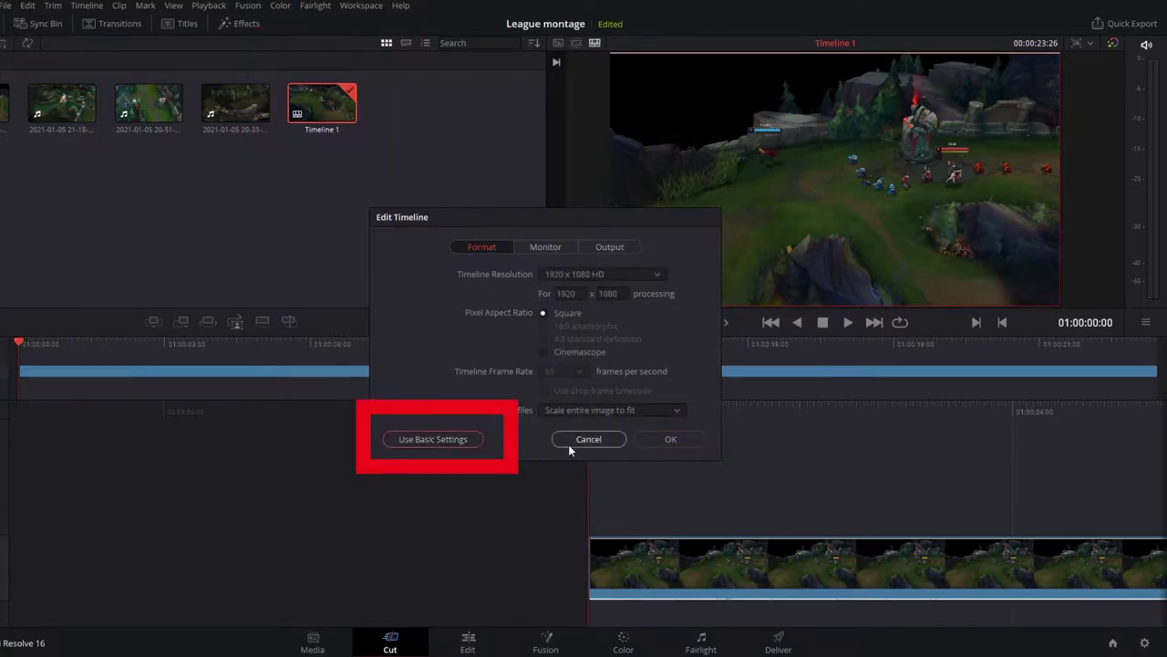
pyautogui.click(663, 275)
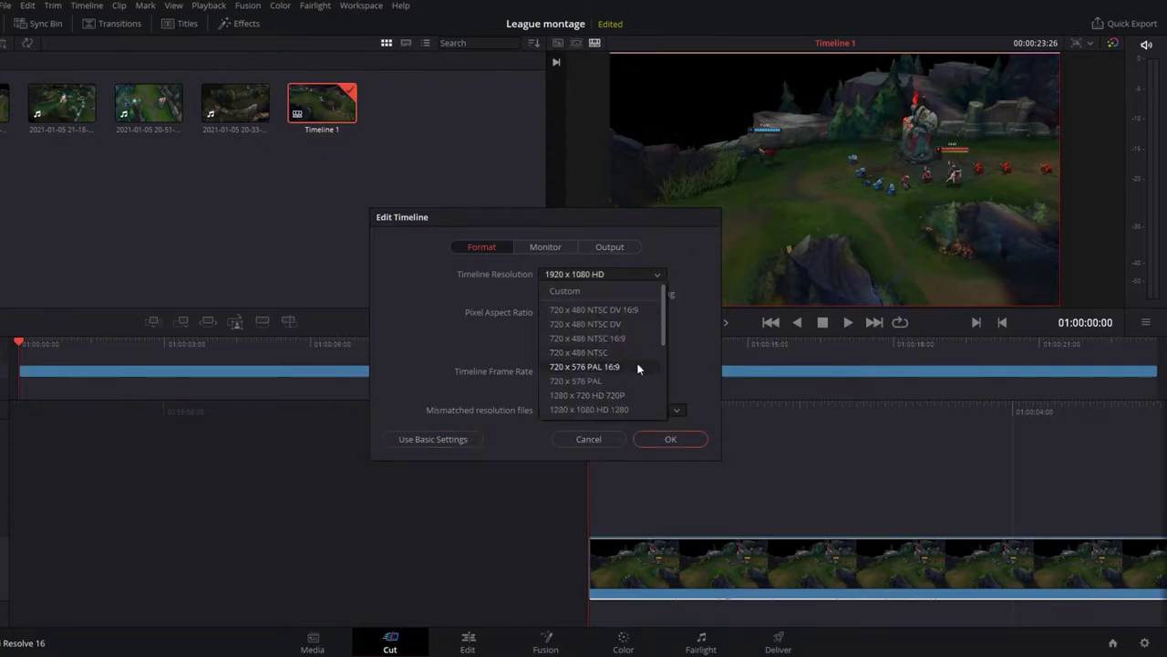
pyautogui.scroll(-2, 633, 402)
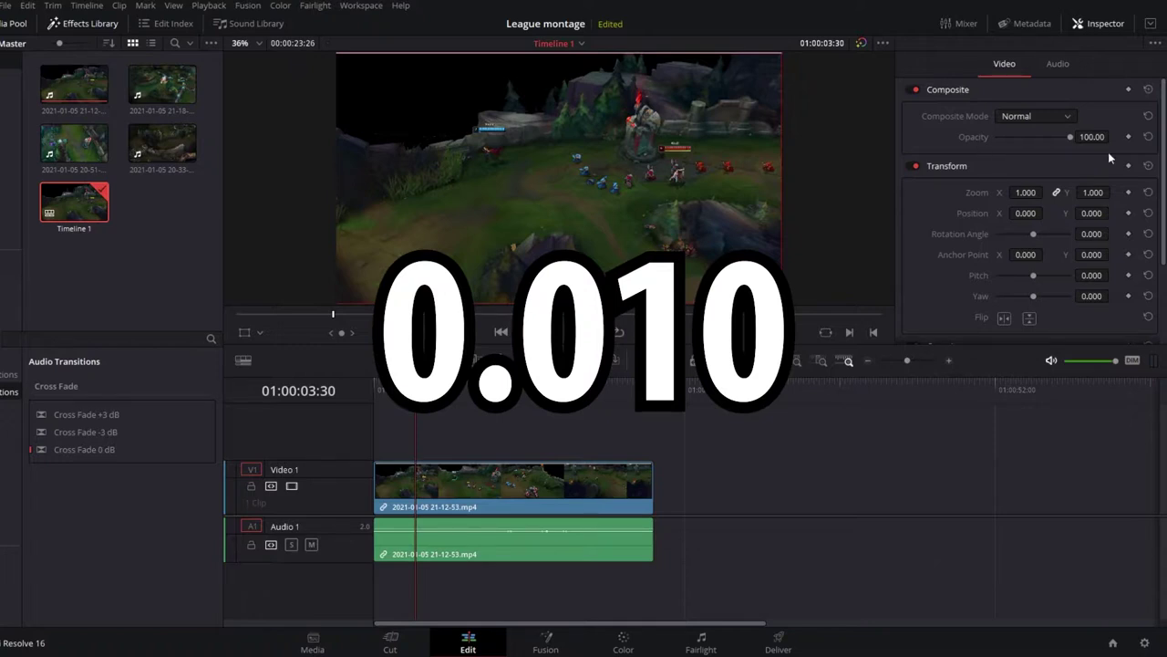
# - Set the first clip's zoom to 1.010, split it at 01:00:06:55 and delete the opening part
pyautogui.press('Home')
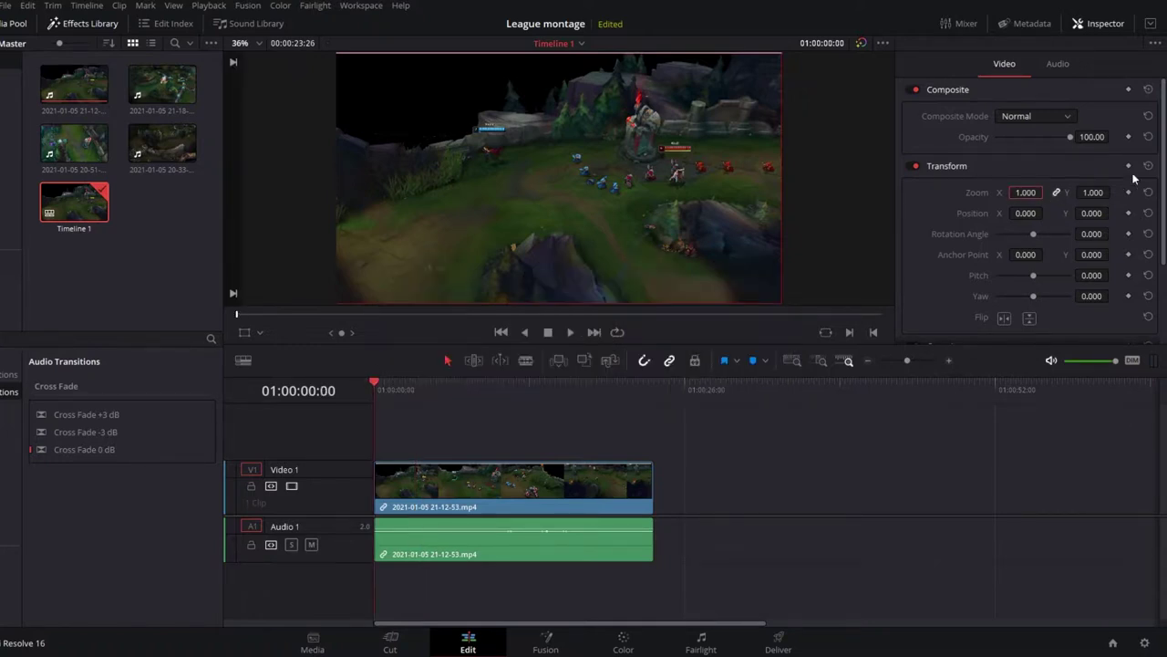
pyautogui.moveTo(1021, 192); pyautogui.dragTo(1026, 192)
pyautogui.moveTo(374, 383); pyautogui.dragTo(457, 383)
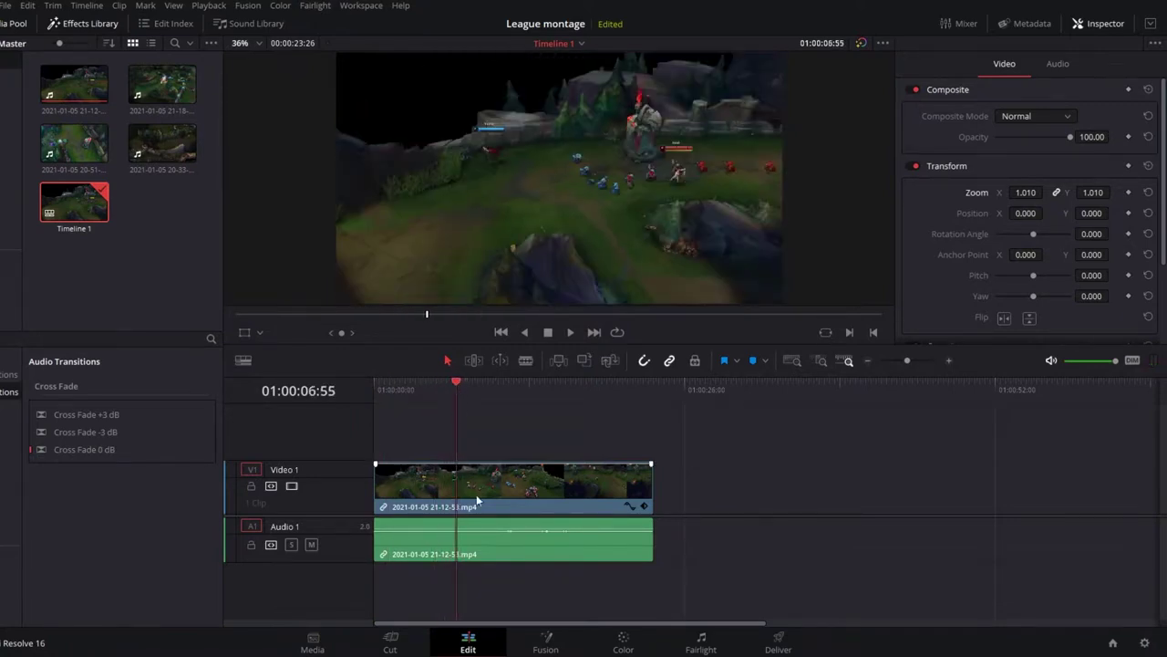
pyautogui.press('b')
pyautogui.click(459, 517)
pyautogui.press('a')
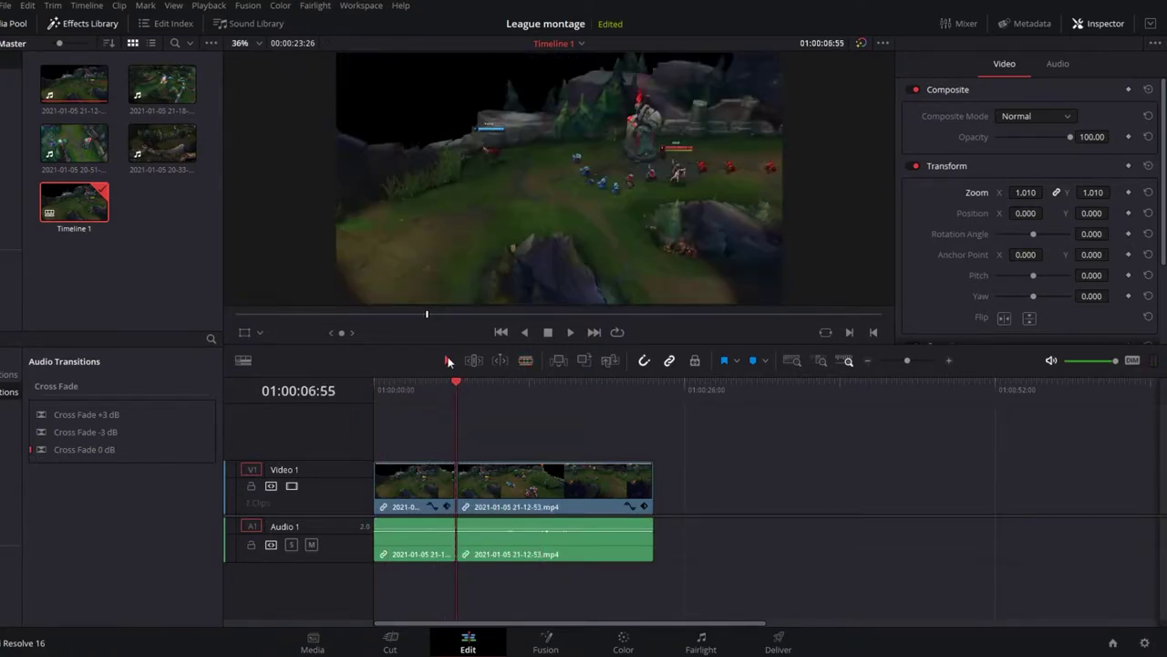
pyautogui.click(415, 538)
pyautogui.press('Delete')
pyautogui.click(586, 508)
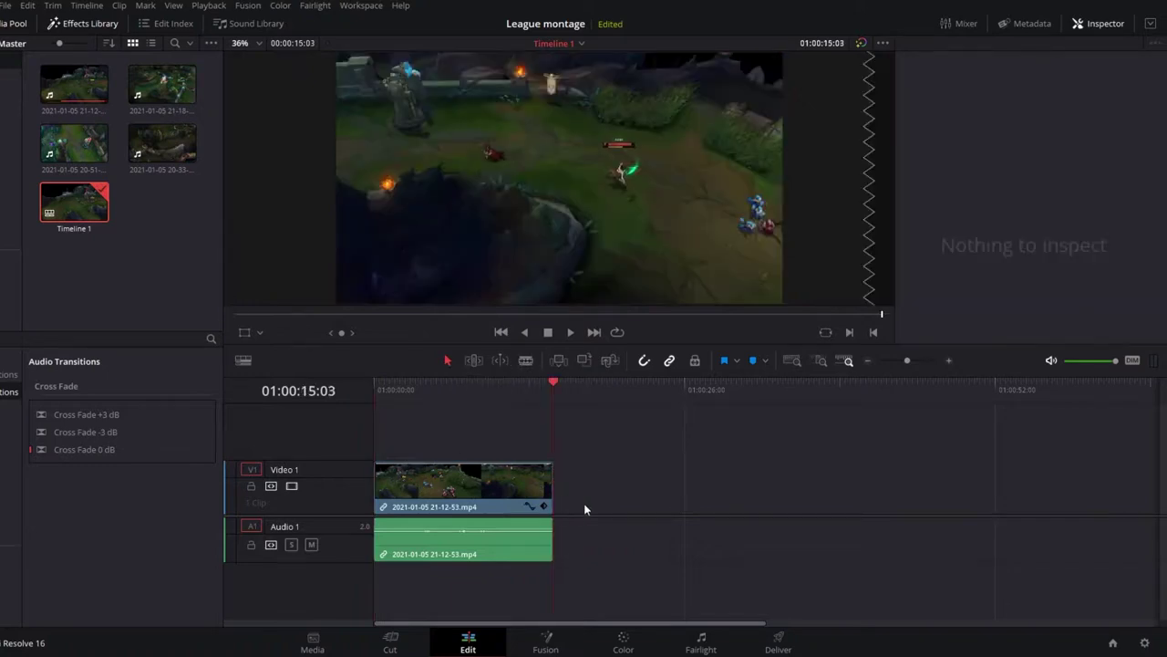
pyautogui.moveTo(163, 87); pyautogui.dragTo(562, 516)
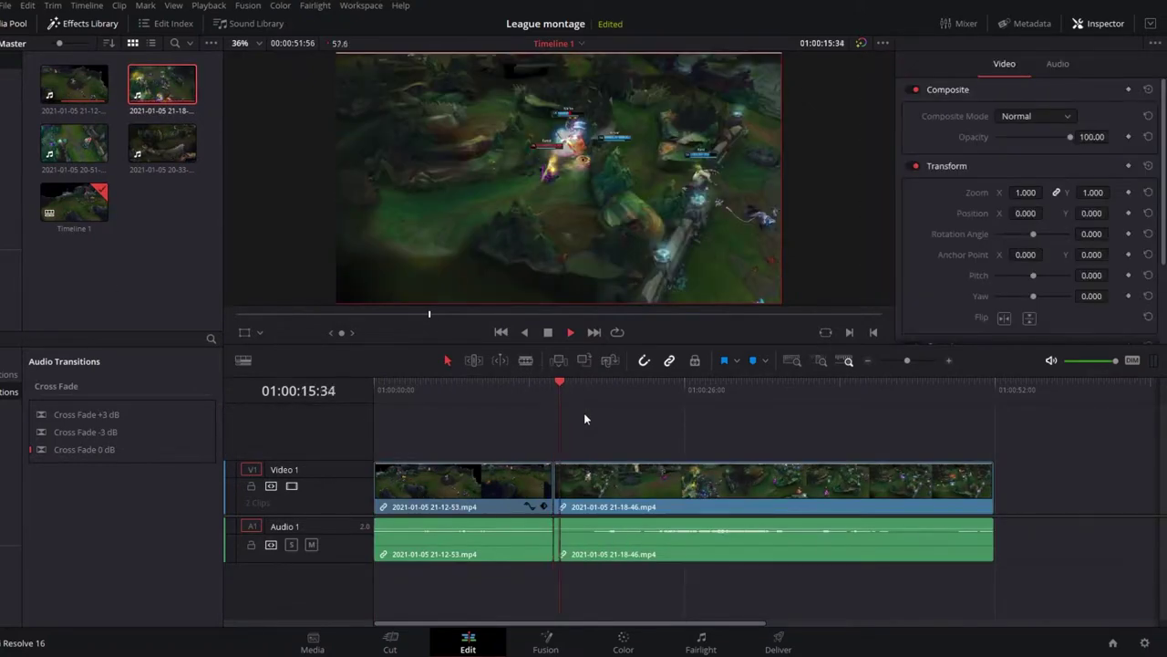
pyautogui.press('b')
pyautogui.click(622, 538)
pyautogui.press('space')
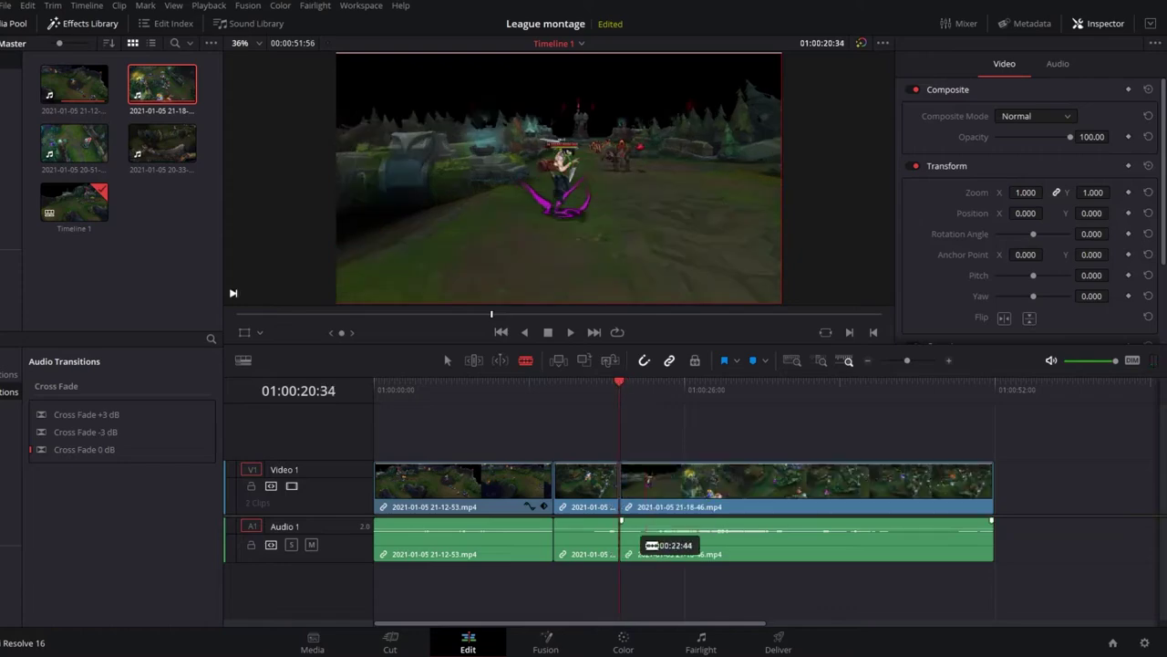
pyautogui.press('a')
pyautogui.click(599, 496)
pyautogui.press('Delete')
# - Split the second clip at 01:00:37:05 and delete the remaining footage after the cut
pyautogui.moveTo(949, 392); pyautogui.dragTo(817, 426)
pyautogui.press('b')
pyautogui.click(820, 484)
pyautogui.press('a')
pyautogui.click(825, 494)
pyautogui.press('Delete')
# - Set the second clip's zoom to 1.010
pyautogui.click(450, 507)
pyautogui.click(659, 506)
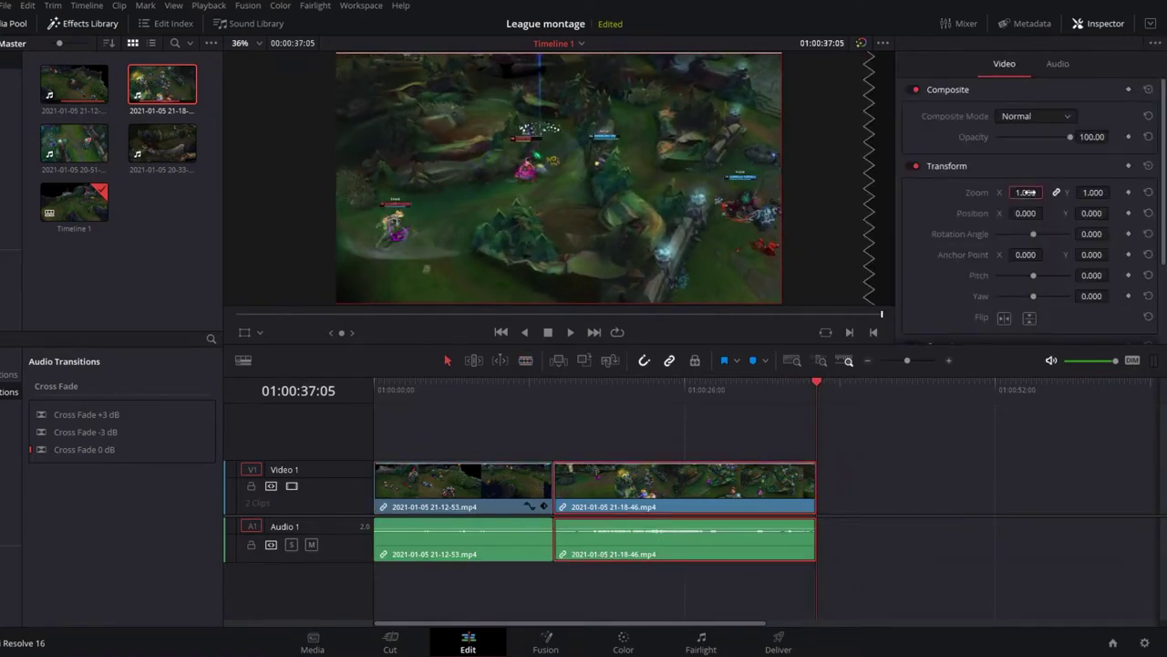
pyautogui.moveTo(1029, 192)
pyautogui.mouseDown()
pyautogui.moveTo(1049, 193)
pyautogui.moveTo(1036, 193)
pyautogui.mouseUp()
pyautogui.moveTo(74, 146); pyautogui.dragTo(826, 484)
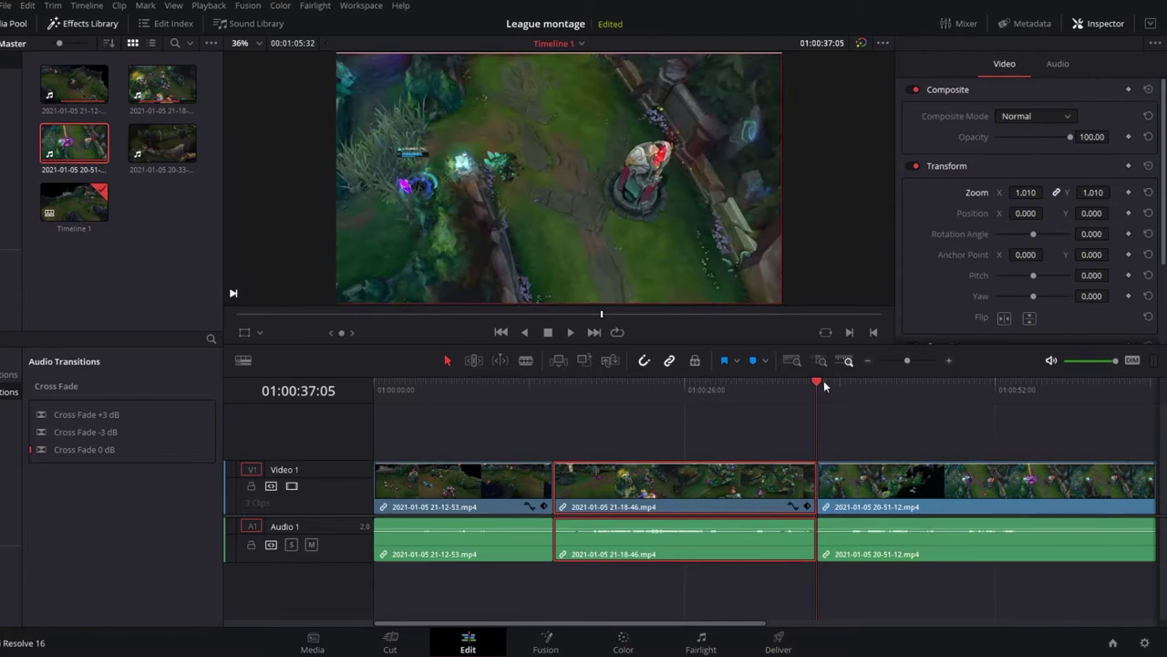
pyautogui.moveTo(825, 387); pyautogui.dragTo(871, 391)
pyautogui.press('b')
pyautogui.click(871, 502)
pyautogui.press('a')
pyautogui.hscroll(5, 755, 532)
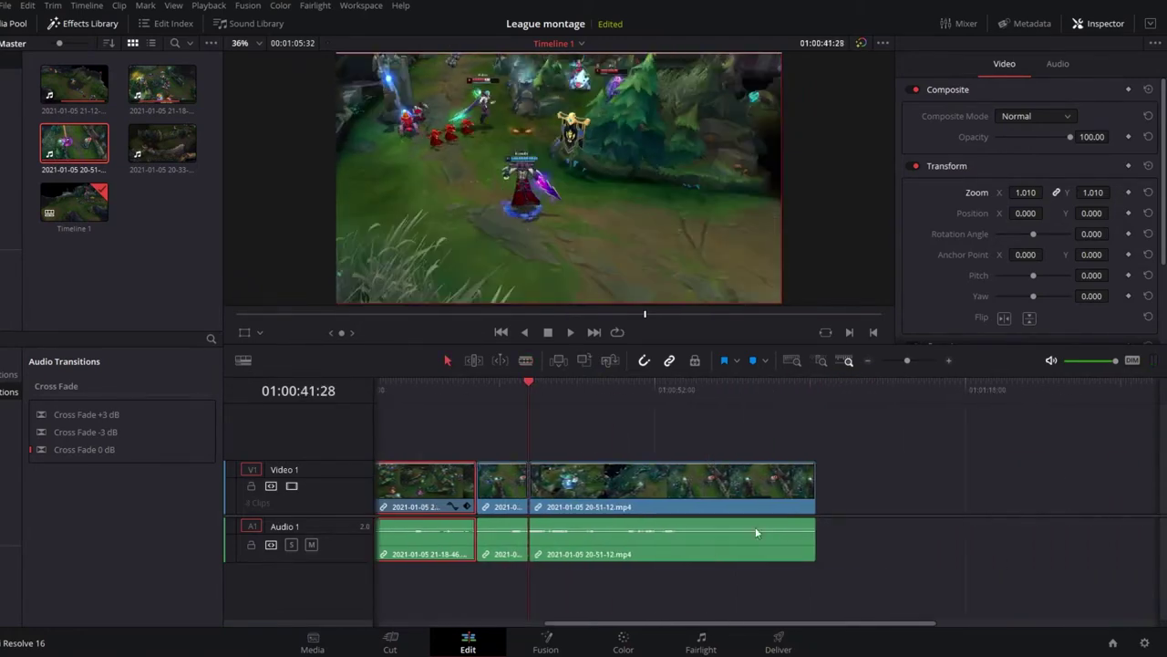
# - Split the third clip near its end and delete both its ending and its opening section
pyautogui.moveTo(529, 383); pyautogui.dragTo(837, 412)
pyautogui.hotkey('ctrl', 'b')
pyautogui.click(709, 383)
pyautogui.press('a')
pyautogui.click(779, 475)
pyautogui.press('Delete')
pyautogui.click(504, 483)
pyautogui.press('Delete')
# - Set the third clip's zoom to 1.010
pyautogui.click(557, 484)
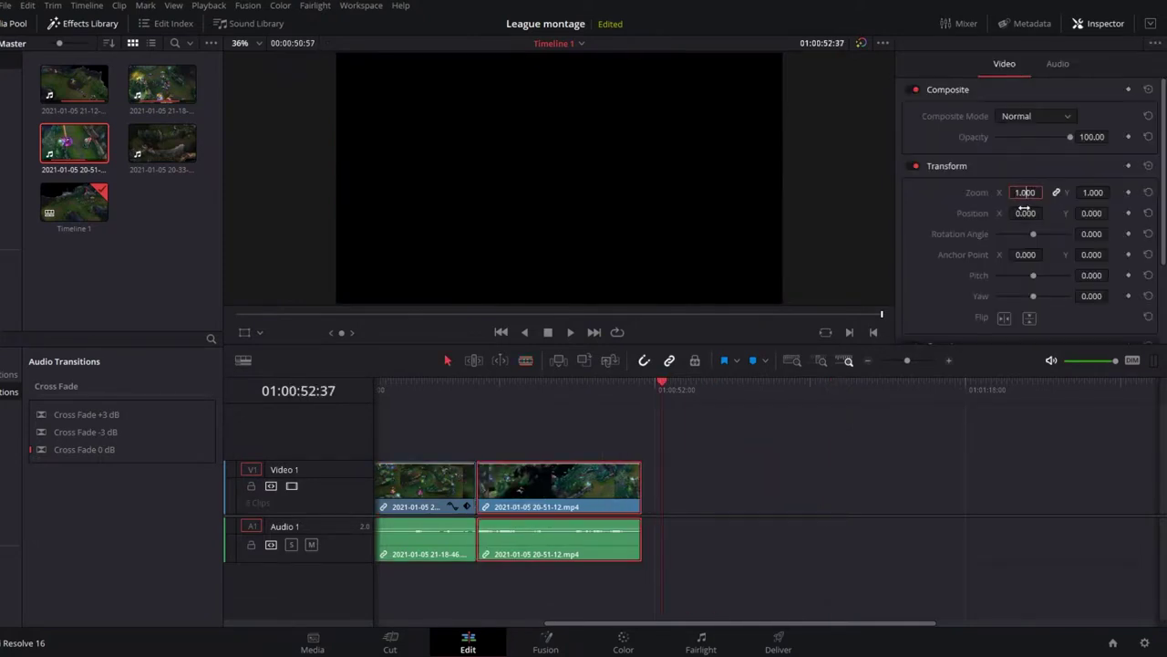
pyautogui.write('1')
pyautogui.press('Return')
pyautogui.moveTo(662, 383); pyautogui.dragTo(890, 411)
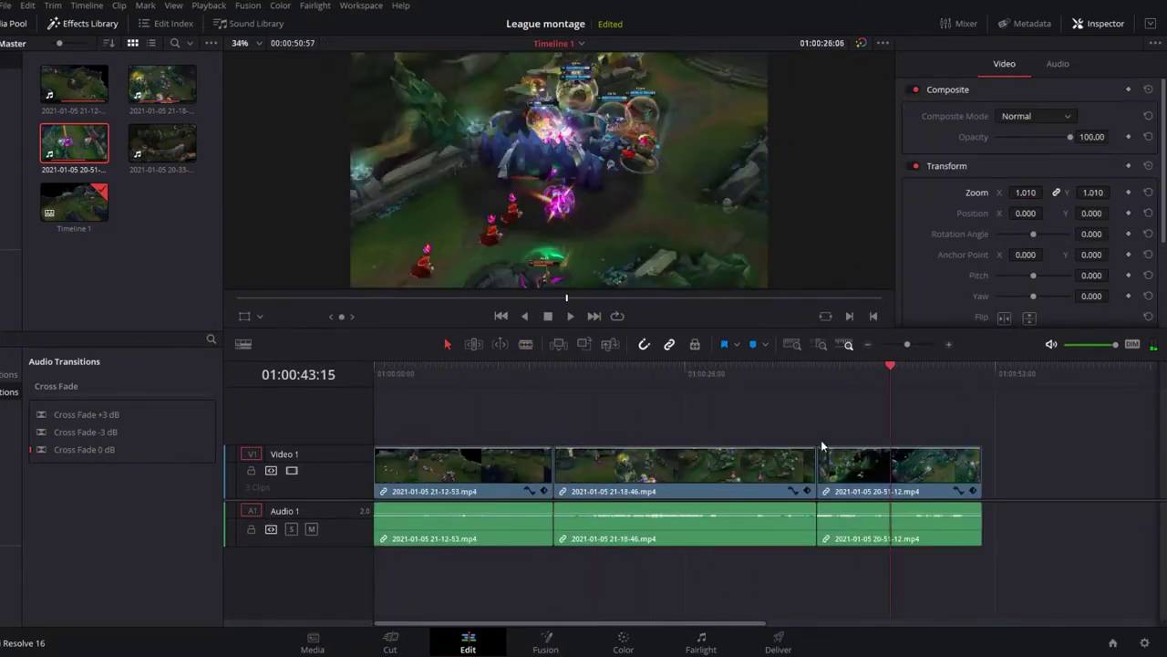
pyautogui.moveTo(163, 141); pyautogui.dragTo(985, 470)
pyautogui.moveTo(417, 625); pyautogui.dragTo(505, 630)
pyautogui.click(578, 382)
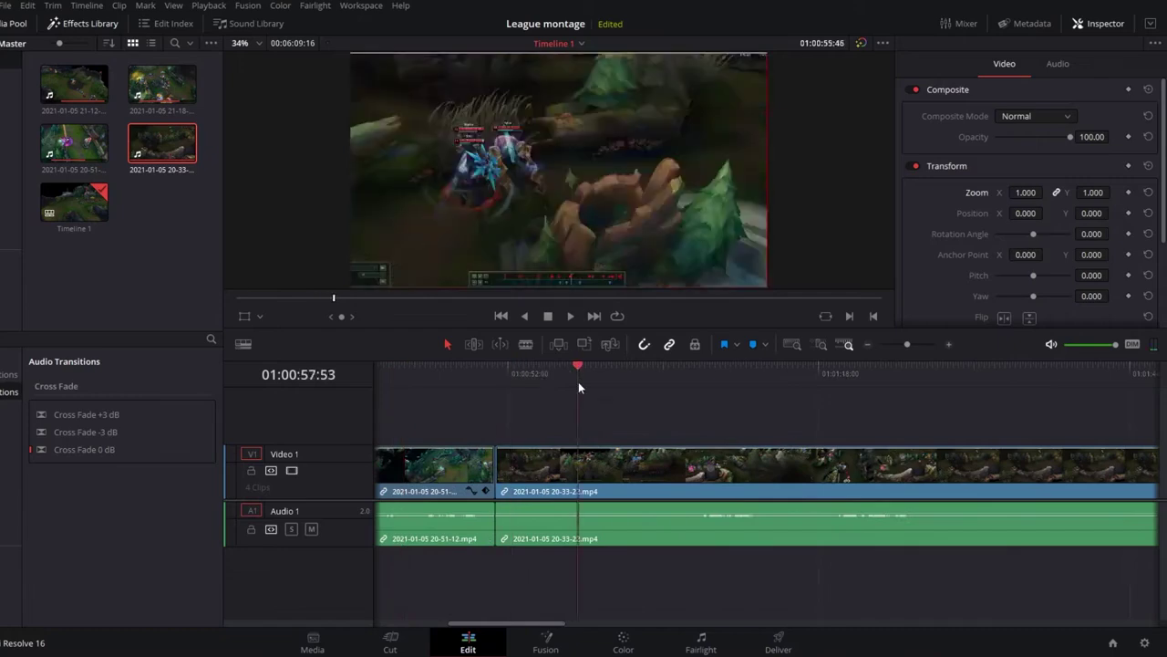
# - Split the fourth clip at 01:01:12:53 and delete the part before the cut
pyautogui.moveTo(578, 383); pyautogui.dragTo(758, 440)
pyautogui.press('b')
pyautogui.click(757, 466)
pyautogui.press('a')
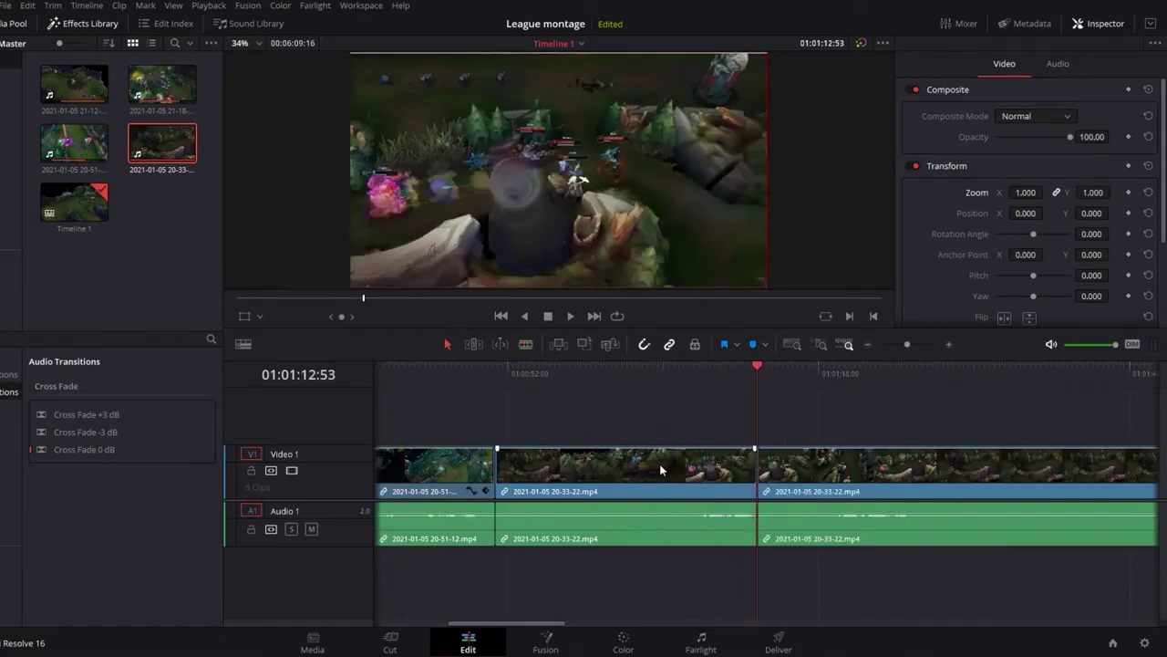
pyautogui.click(662, 470)
pyautogui.press('Delete')
# - Split the fourth clip again at the end of its first fight
pyautogui.moveTo(507, 380); pyautogui.dragTo(971, 400)
pyautogui.hotkey('ctrl', 'b')
pyautogui.press('b')
# - Find the next fight in the remaining fourth-clip footage and split it at 01:05:05:50
pyautogui.hscroll(5, 968, 399)
pyautogui.moveTo(681, 367); pyautogui.dragTo(1028, 387)
pyautogui.press('space')
pyautogui.moveTo(580, 624); pyautogui.dragTo(683, 628)
pyautogui.moveTo(585, 368); pyautogui.dragTo(999, 415)
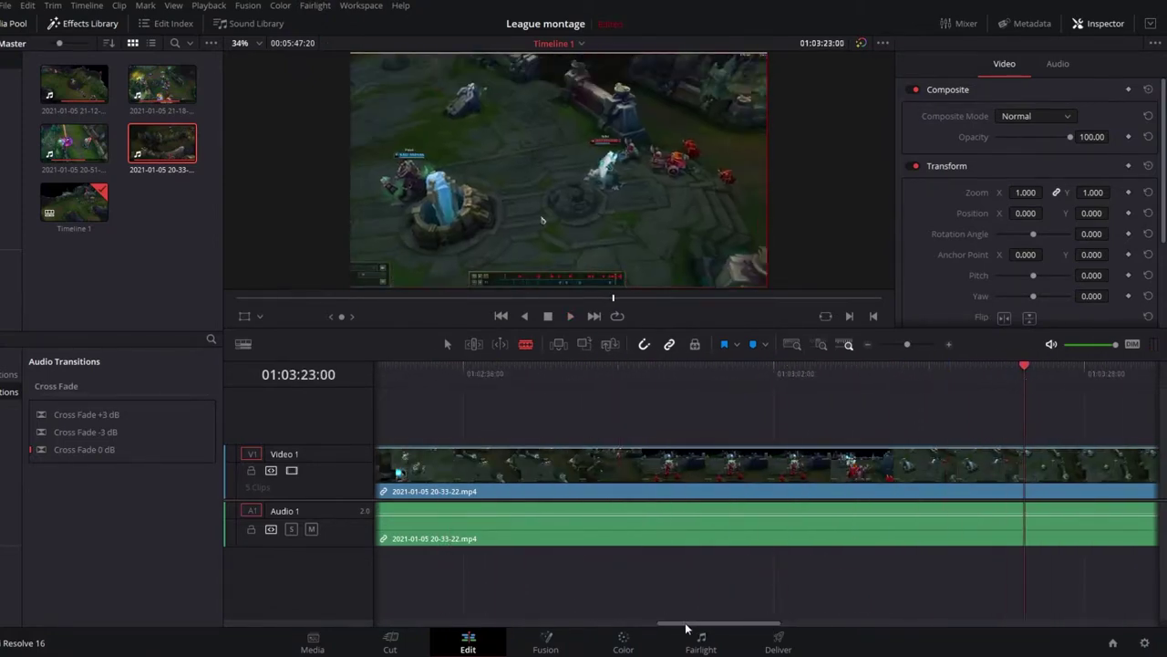
pyautogui.moveTo(687, 627); pyautogui.dragTo(852, 620)
pyautogui.moveTo(672, 367); pyautogui.dragTo(1067, 410)
pyautogui.moveTo(901, 623); pyautogui.dragTo(1001, 624)
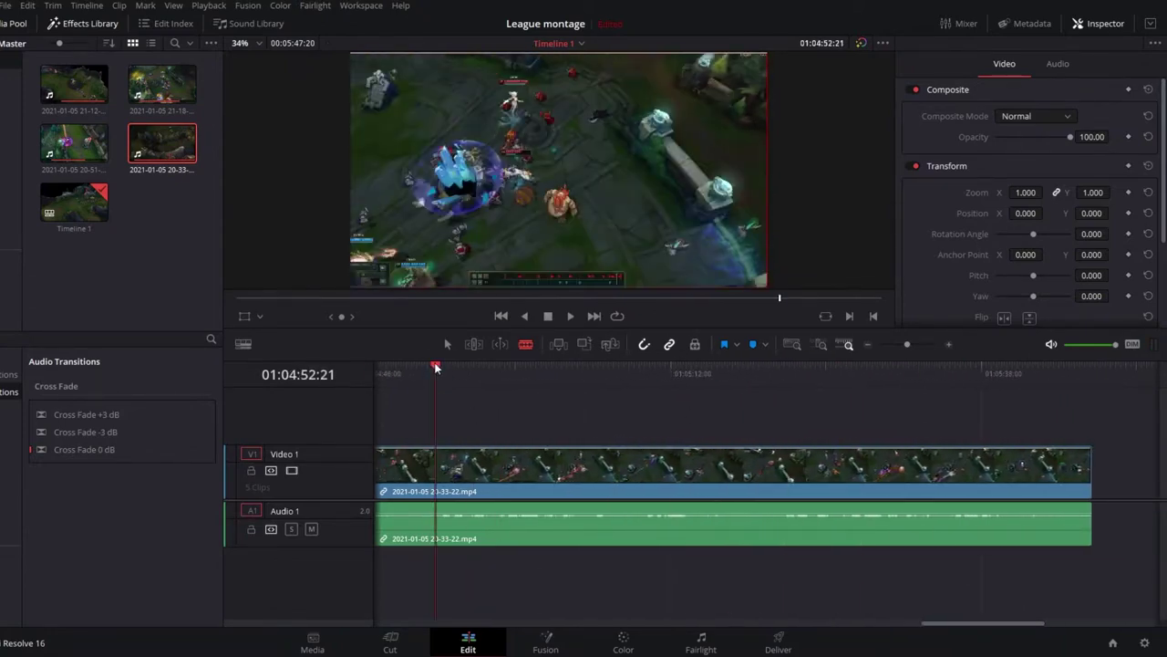
pyautogui.press('space')
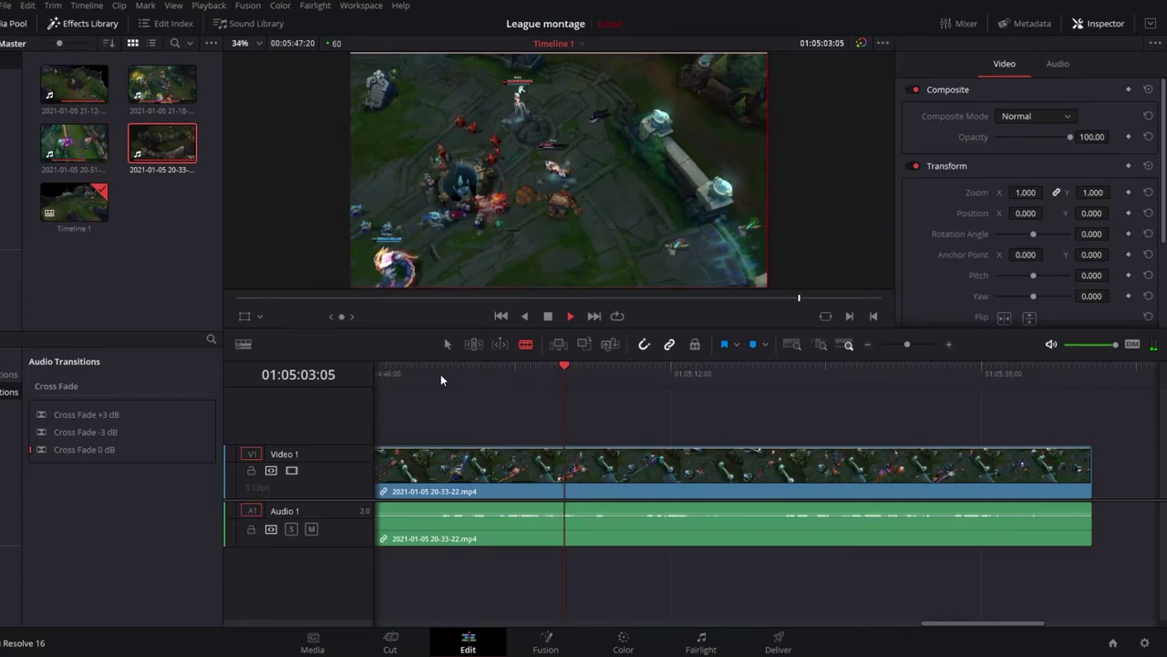
pyautogui.press('space')
pyautogui.hotkey('ctrl', 'b')
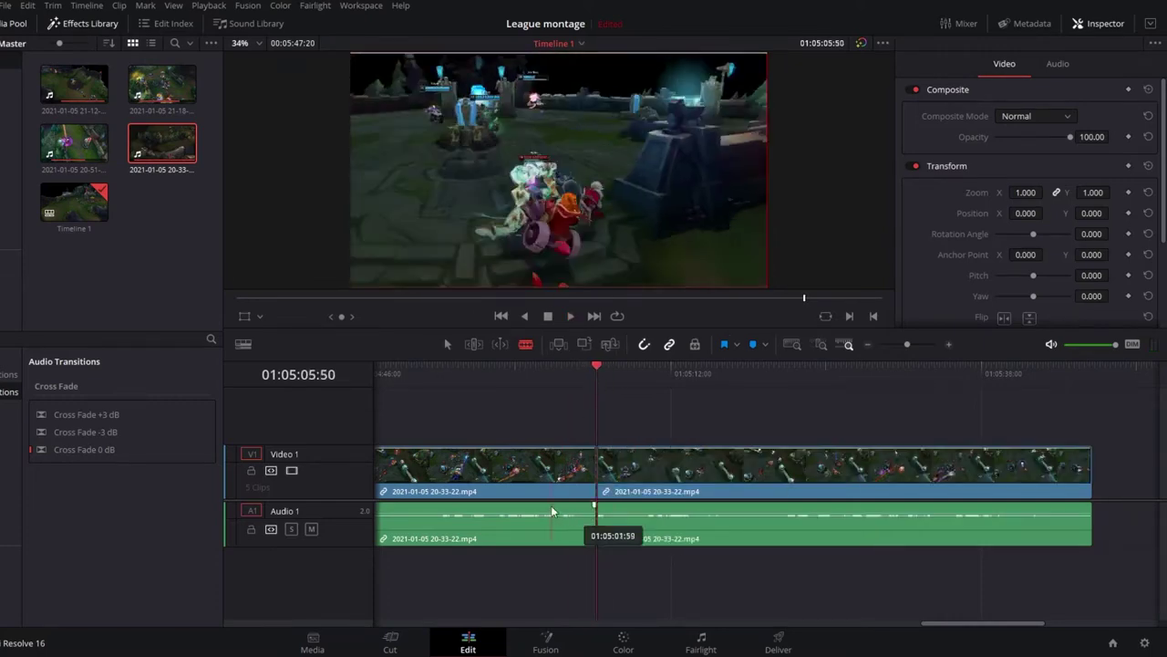
# - Delete the unneeded section between the two fights of the fourth clip
pyautogui.press('a')
pyautogui.click(553, 512)
pyautogui.press('Delete')
# - Find the end of the last fight in the fourth clip's footage, split it at about 01:01:28 and delete the rest
pyautogui.moveTo(750, 372); pyautogui.dragTo(923, 403)
pyautogui.moveTo(682, 624); pyautogui.dragTo(738, 612)
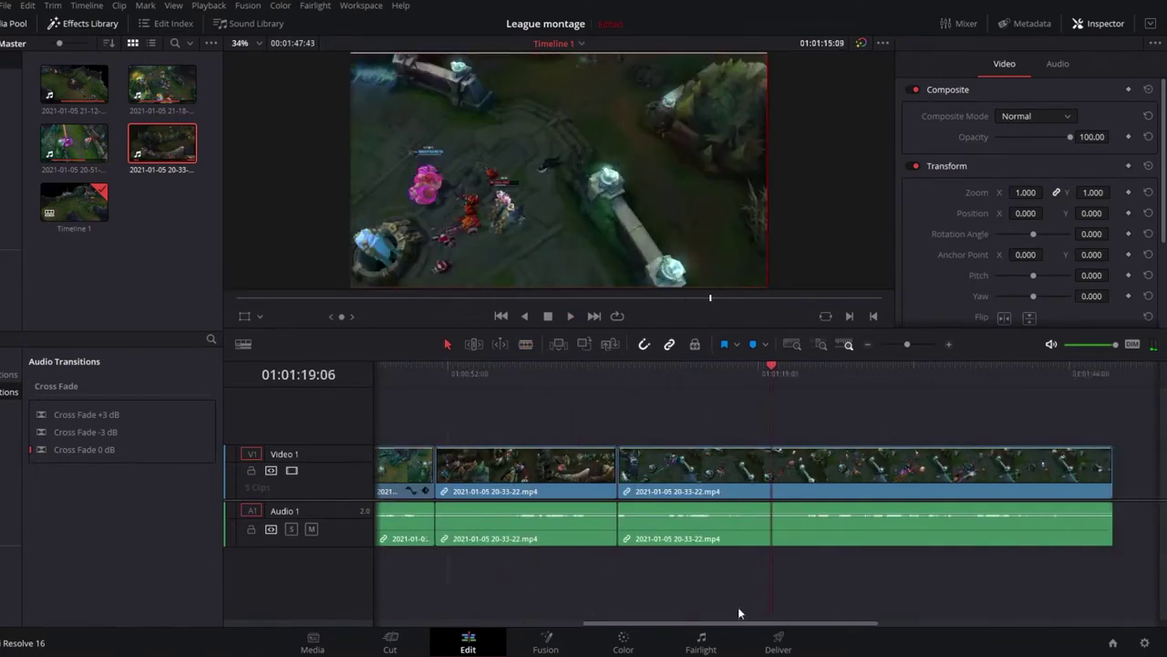
pyautogui.hscroll(1, 739, 613)
pyautogui.moveTo(985, 401); pyautogui.dragTo(907, 434)
pyautogui.click(896, 454)
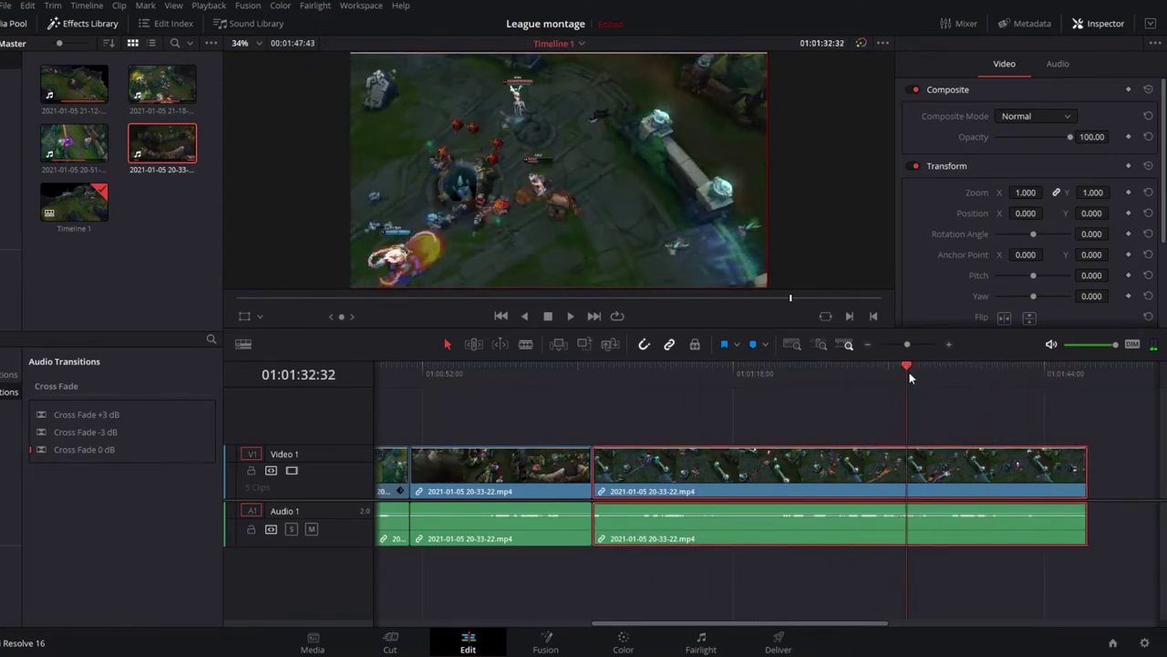
pyautogui.moveTo(909, 377); pyautogui.dragTo(855, 381)
pyautogui.hotkey('ctrl', 'b')
pyautogui.click(944, 506)
pyautogui.press('Delete')
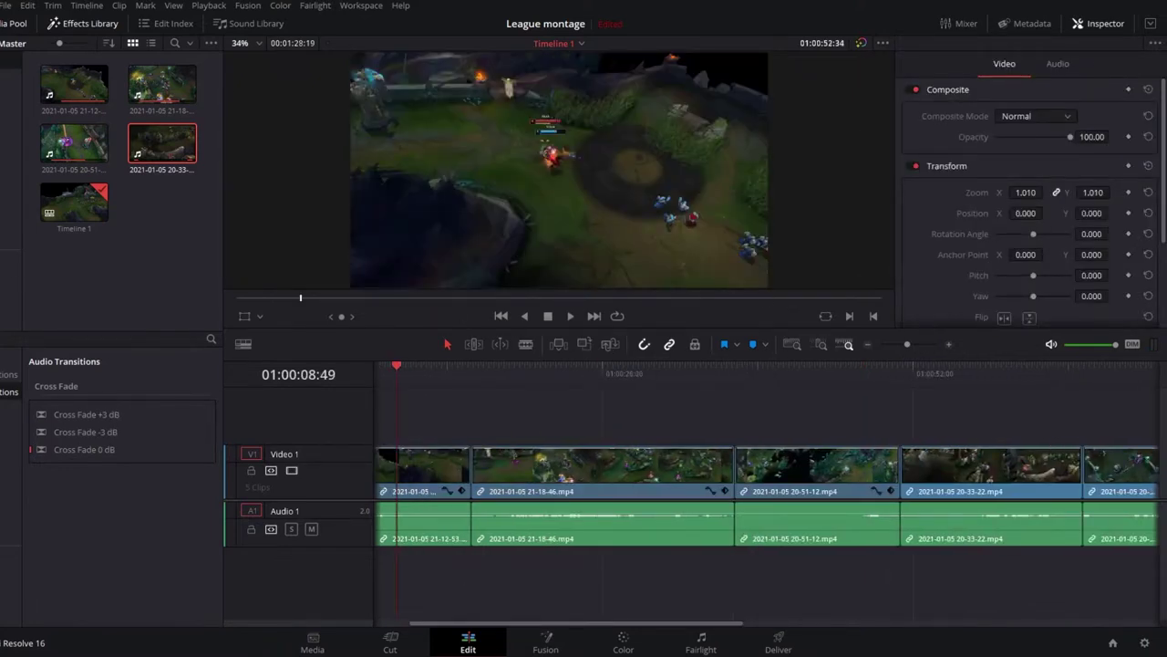
# - Add the Fusion Cross Dissolve transition between the first and second clips and preview it
pyautogui.click(7, 374)
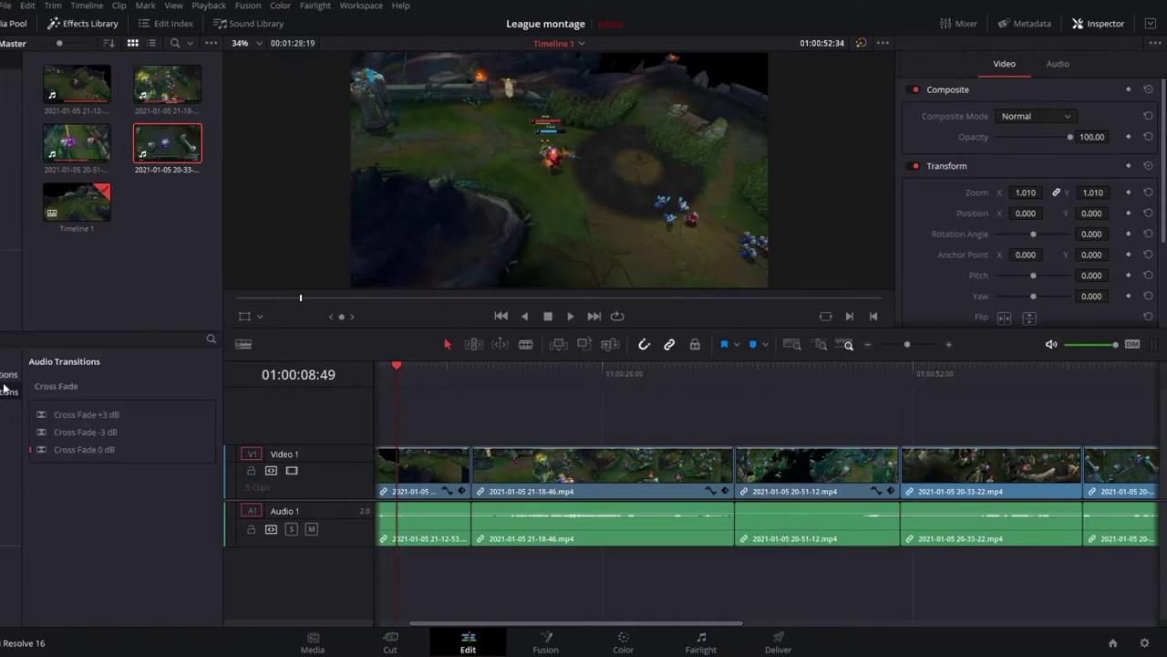
pyautogui.scroll(-6, 70, 477)
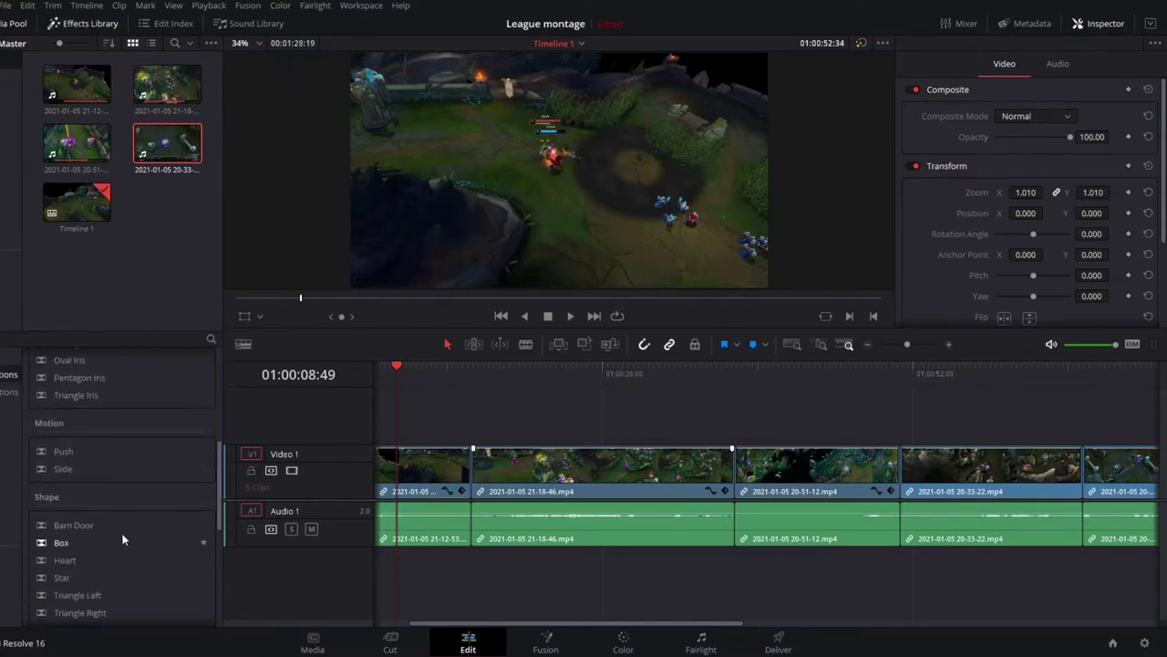
pyautogui.scroll(-6, 121, 532)
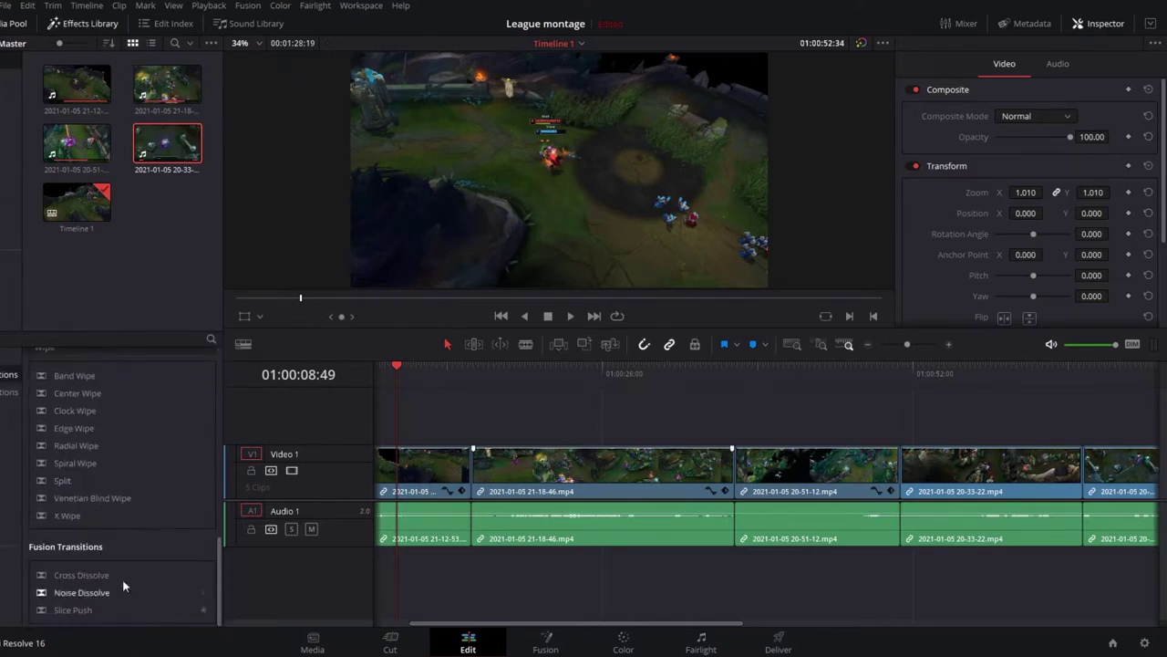
pyautogui.moveTo(66, 572); pyautogui.dragTo(472, 465)
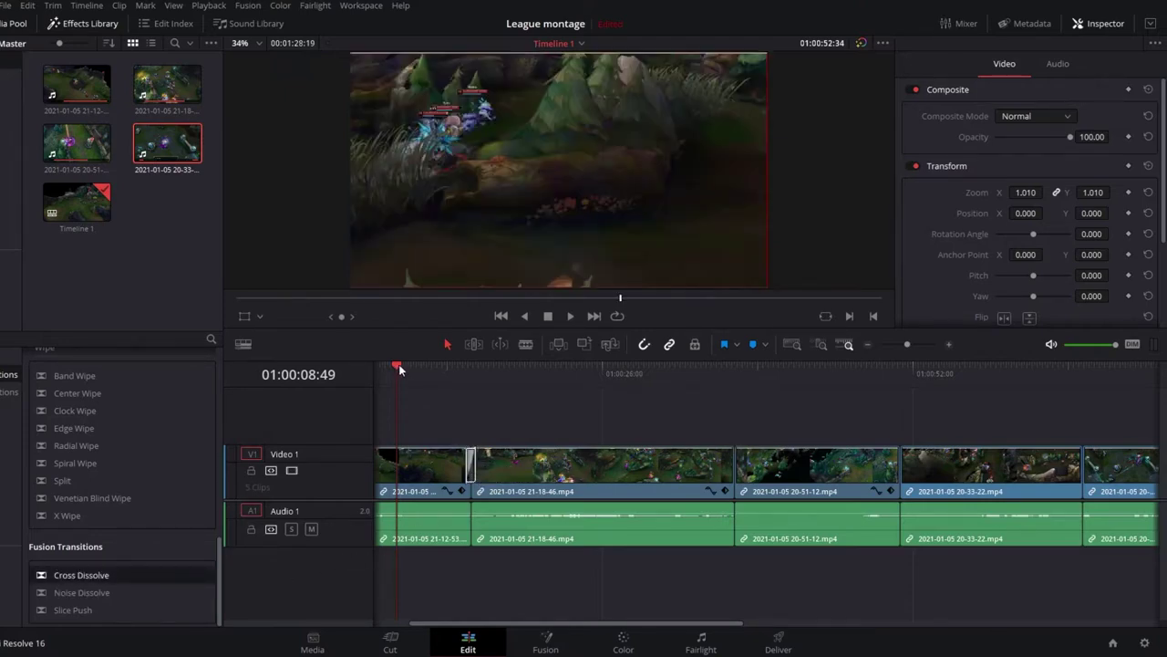
pyautogui.moveTo(398, 364); pyautogui.dragTo(446, 379)
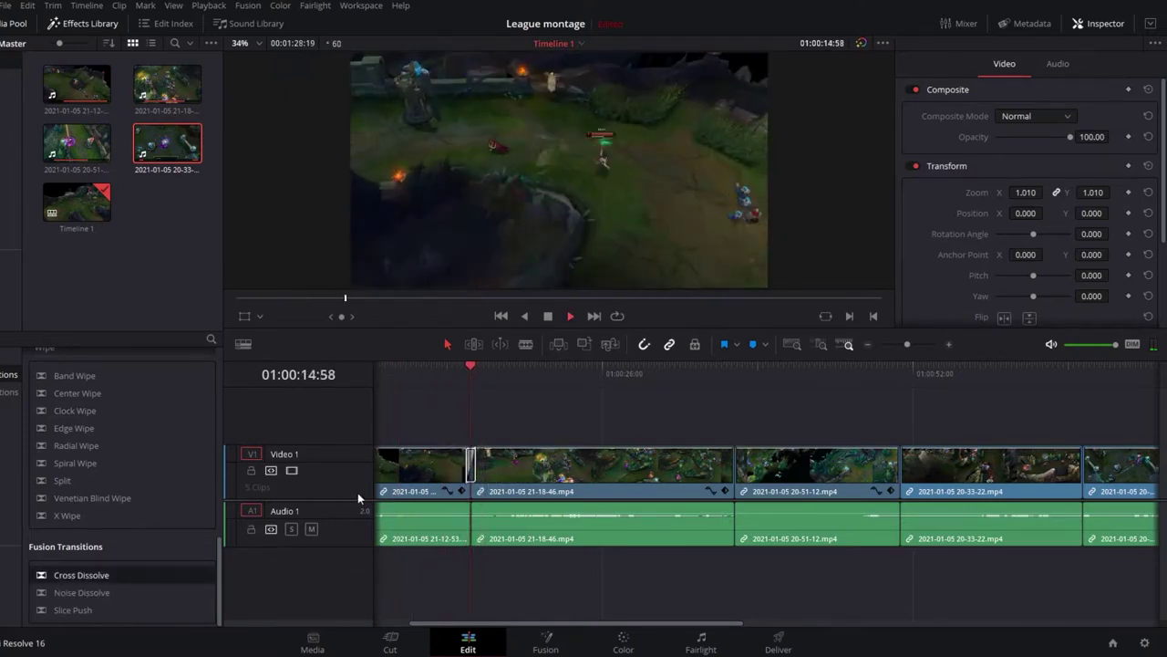
# - Add the Noise Dissolve transition between the second and third clips and play through it
pyautogui.moveTo(80, 595); pyautogui.dragTo(782, 474)
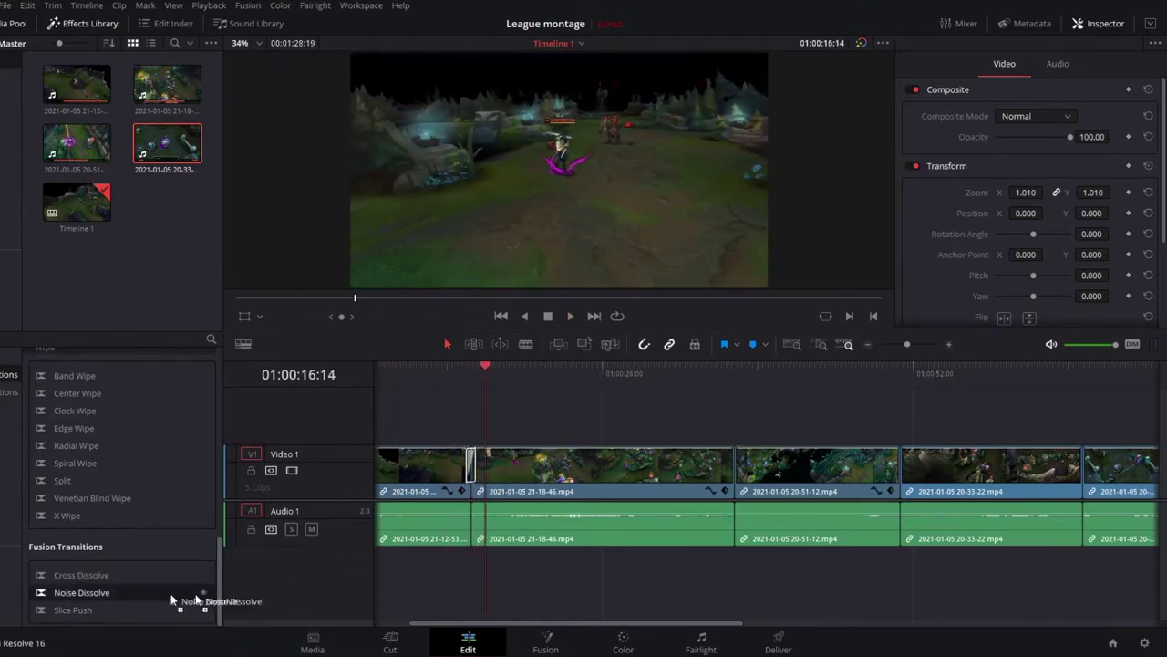
pyautogui.press('space')
pyautogui.click(786, 367)
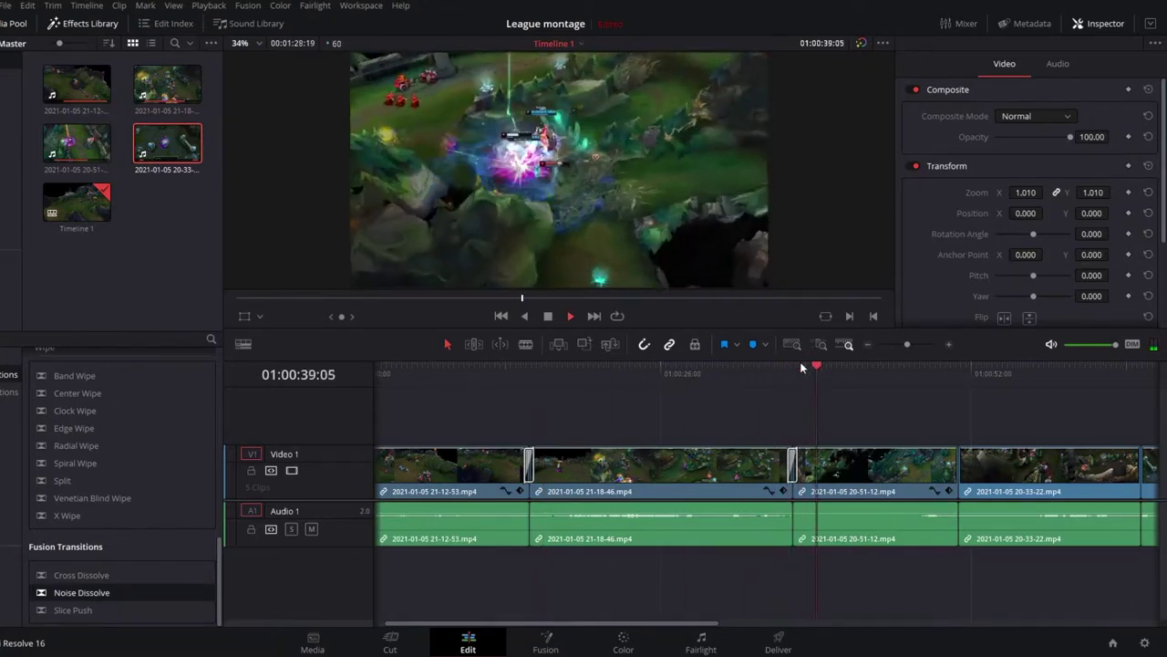
pyautogui.press('space')
pyautogui.click(764, 367)
pyautogui.press('space')
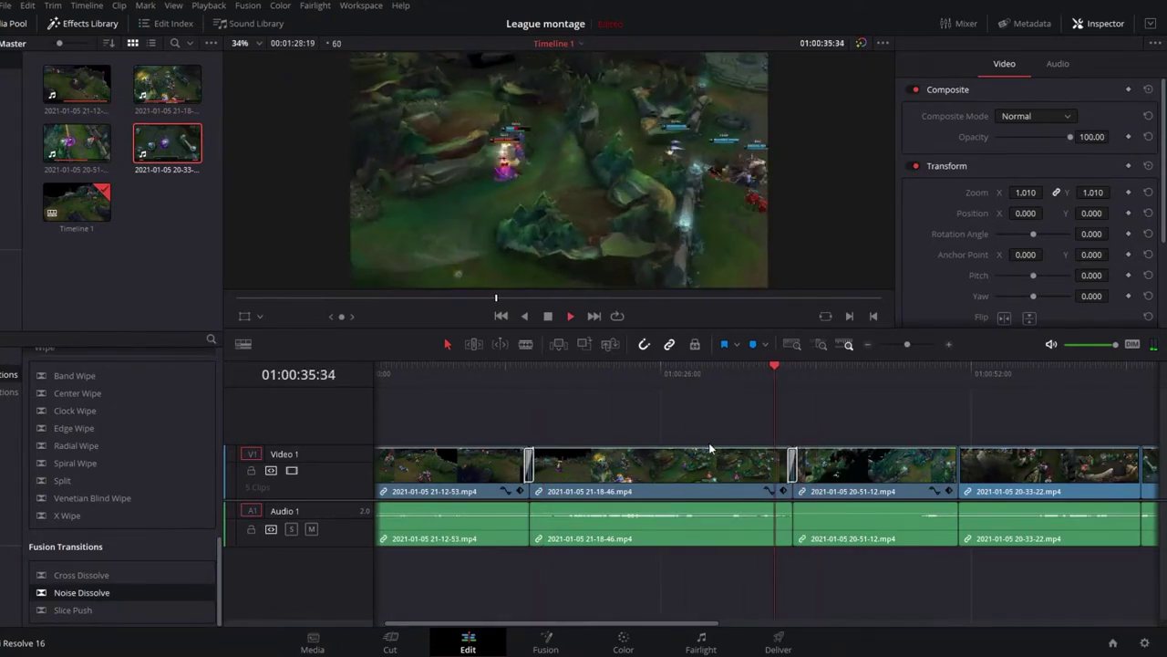
pyautogui.press('space')
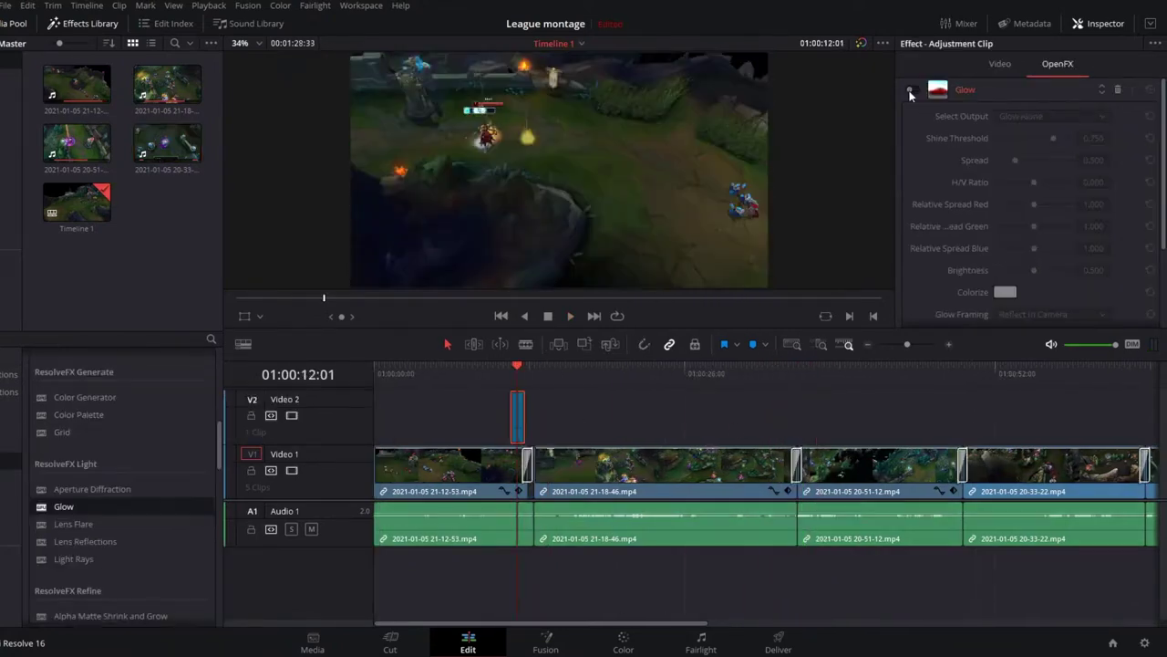
# - Try the Glow effect on the adjustment clip, comparing the picture with and without it, and undo it
pyautogui.click(909, 89)
pyautogui.press('d')
pyautogui.press('d')
pyautogui.press('d')
pyautogui.press('d')
pyautogui.press('d')
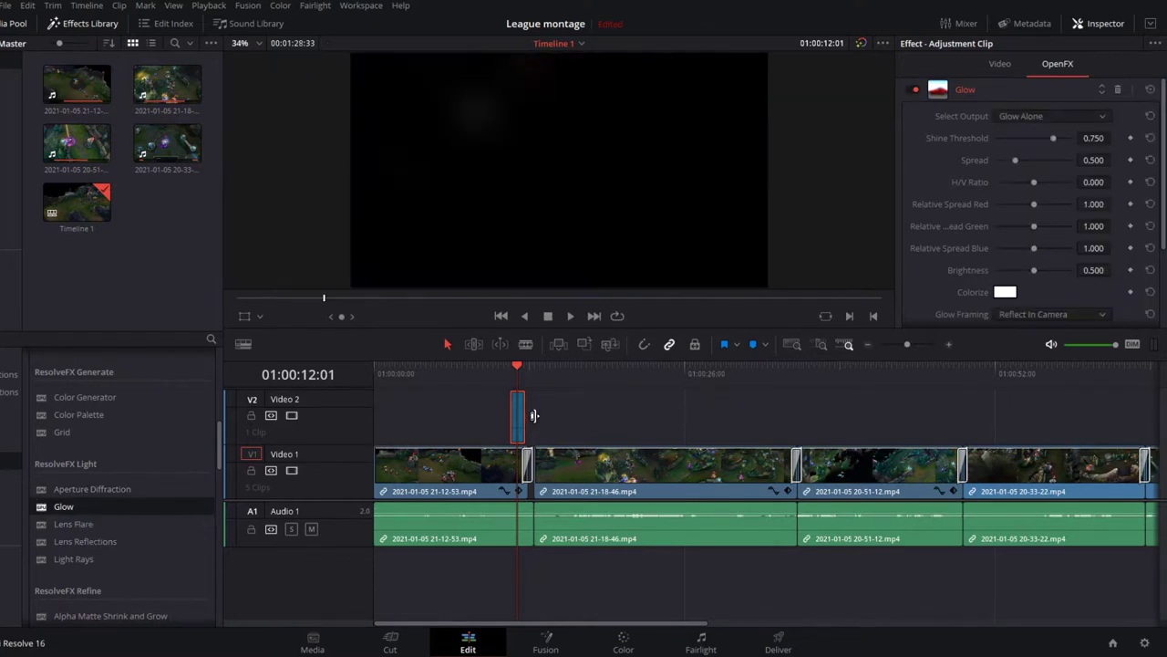
pyautogui.hotkey('ctrl', 'z')
pyautogui.hotkey('ctrl', 'z')
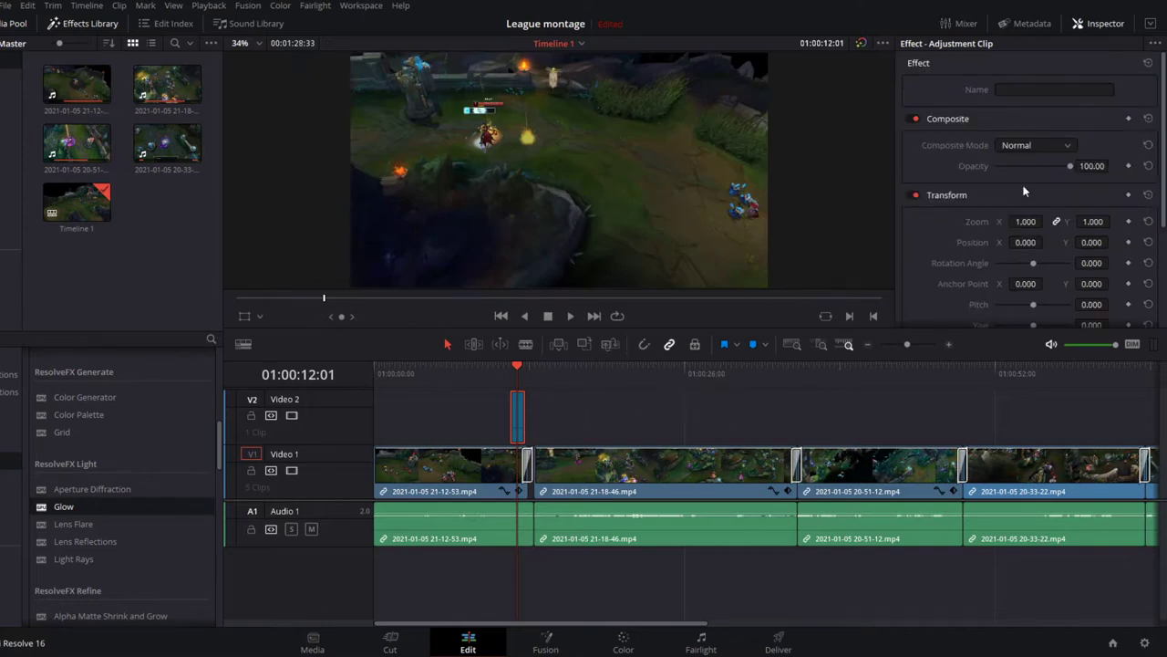
# - Set the adjustment clip's composite mode to Add and apply the Box Blur filter to it
pyautogui.scroll(-1, 1052, 235)
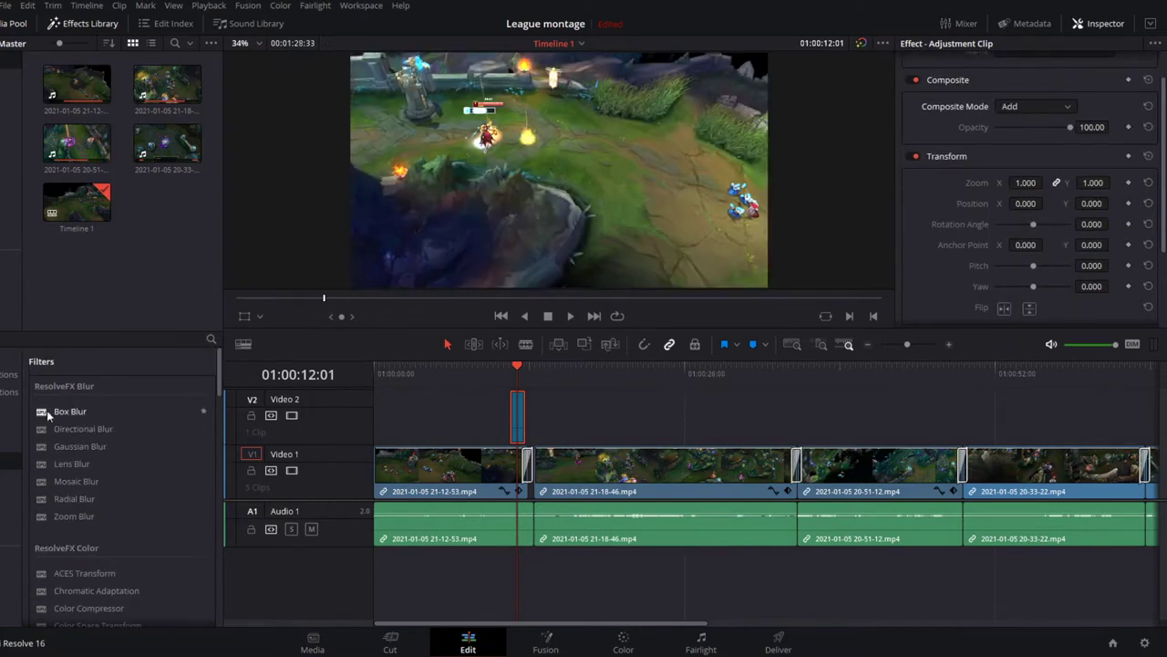
pyautogui.moveTo(56, 414); pyautogui.dragTo(518, 419)
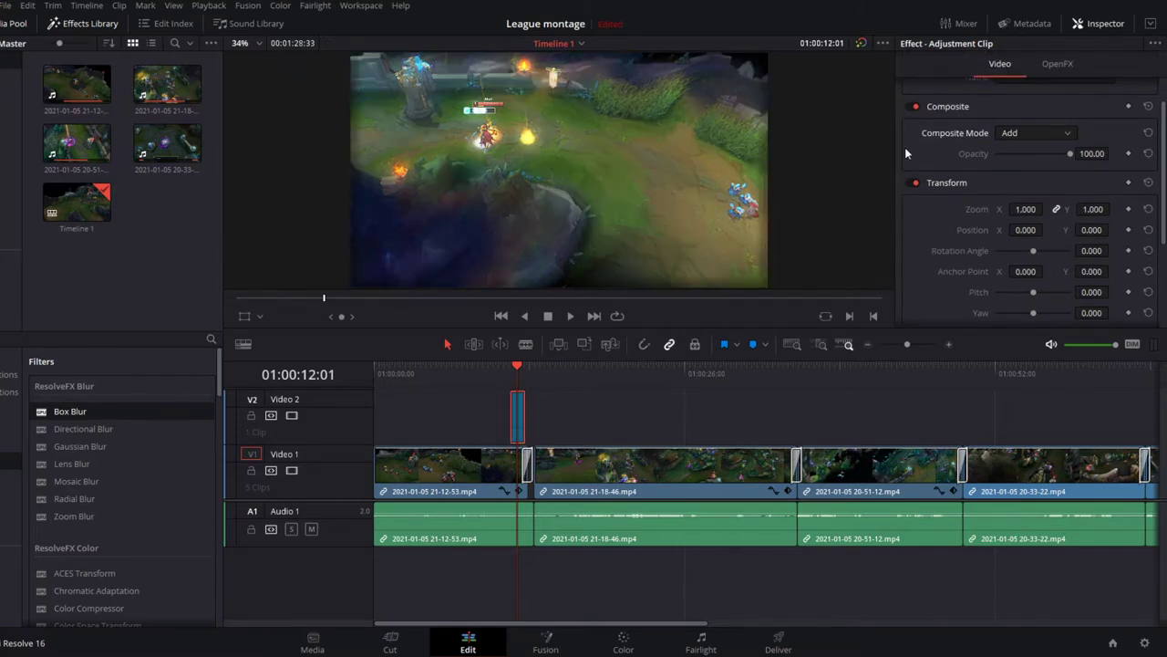
pyautogui.scroll(1, 1084, 132)
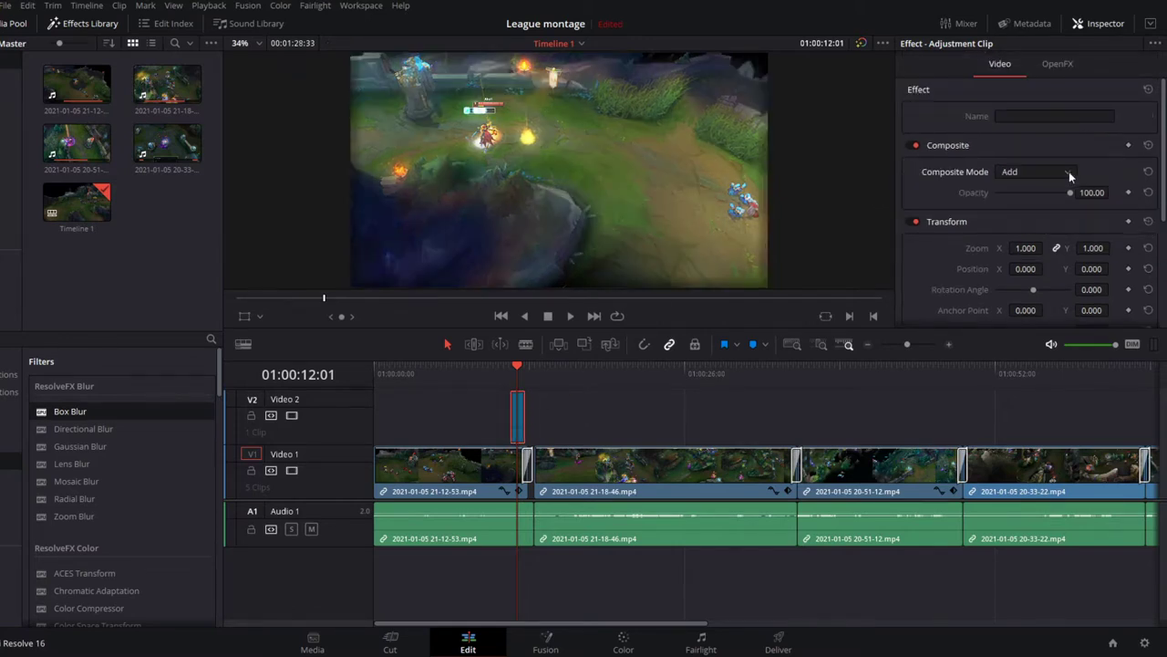
# - Set the adjustment clip's opacity to 48.70 and keyframe it to rise and fall across the clip
pyautogui.moveTo(1070, 194); pyautogui.dragTo(1033, 195)
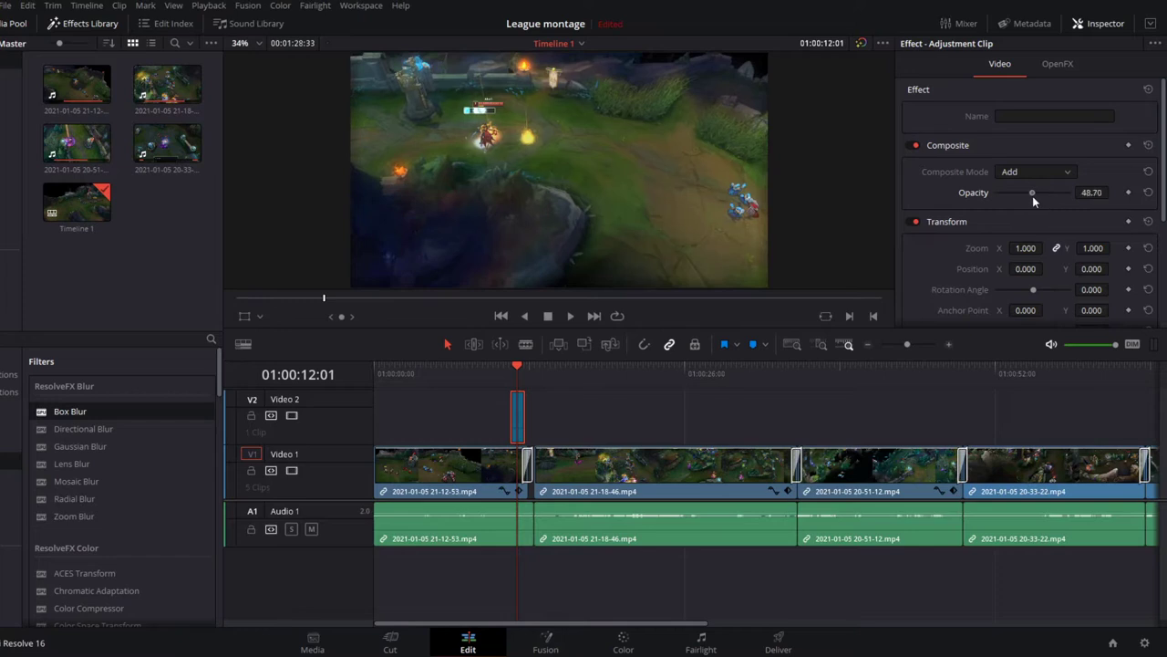
pyautogui.moveTo(519, 369); pyautogui.dragTo(513, 371)
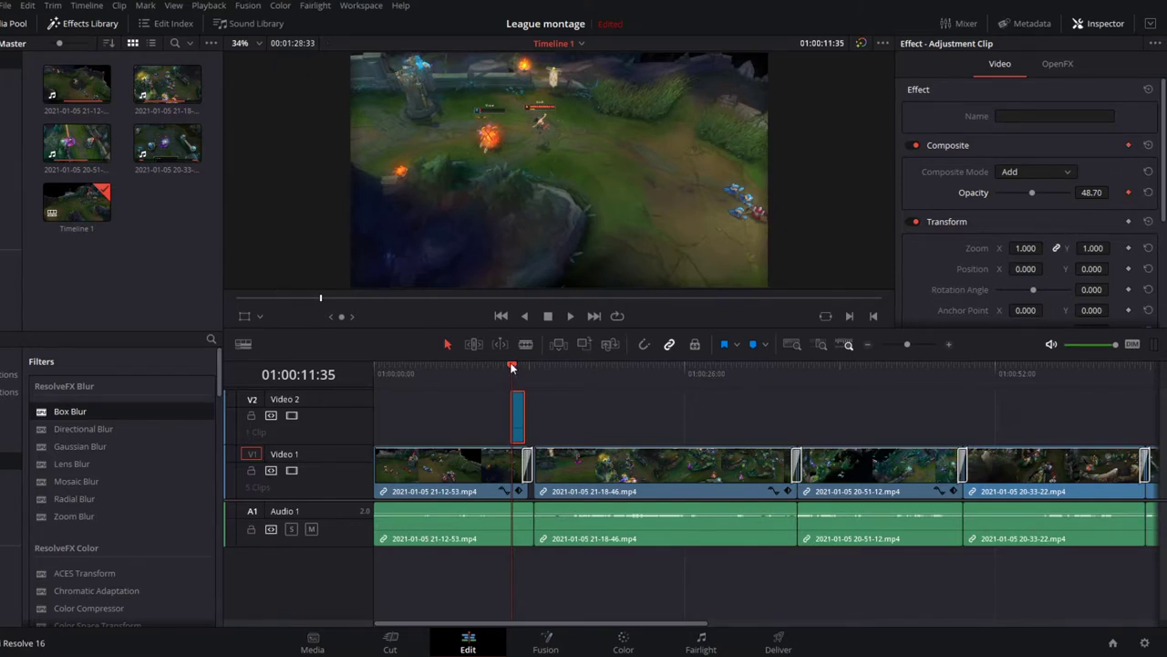
pyautogui.moveTo(511, 367); pyautogui.dragTo(514, 364)
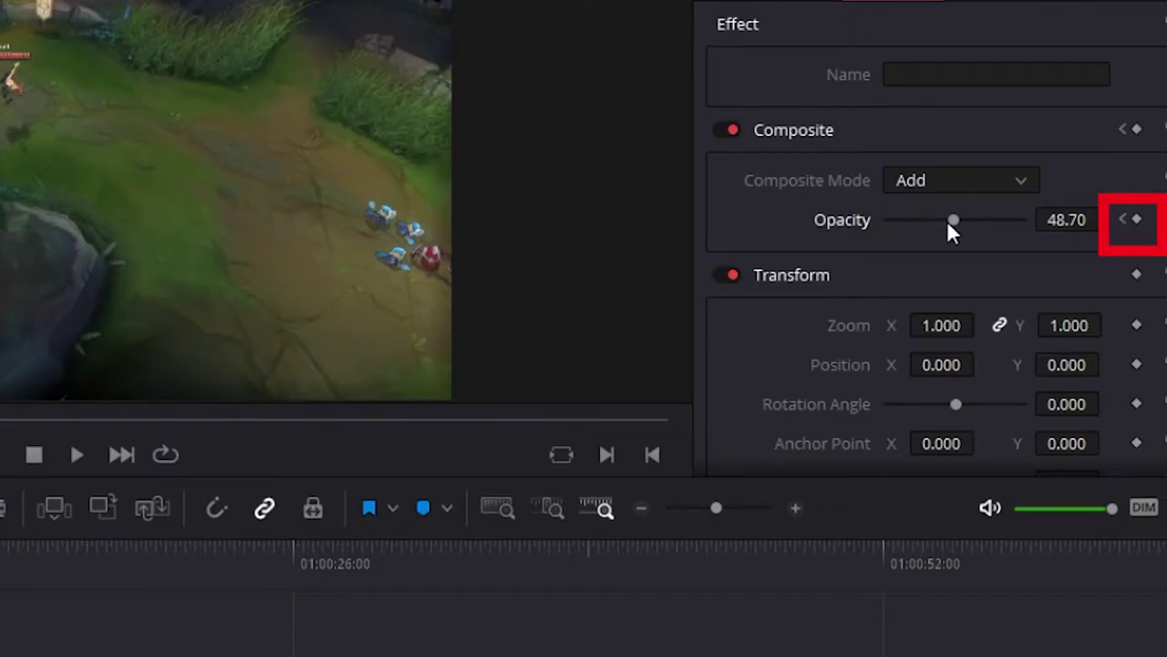
pyautogui.moveTo(953, 220); pyautogui.dragTo(996, 220)
pyautogui.moveTo(514, 365); pyautogui.dragTo(517, 366)
pyautogui.moveTo(996, 219); pyautogui.dragTo(922, 220)
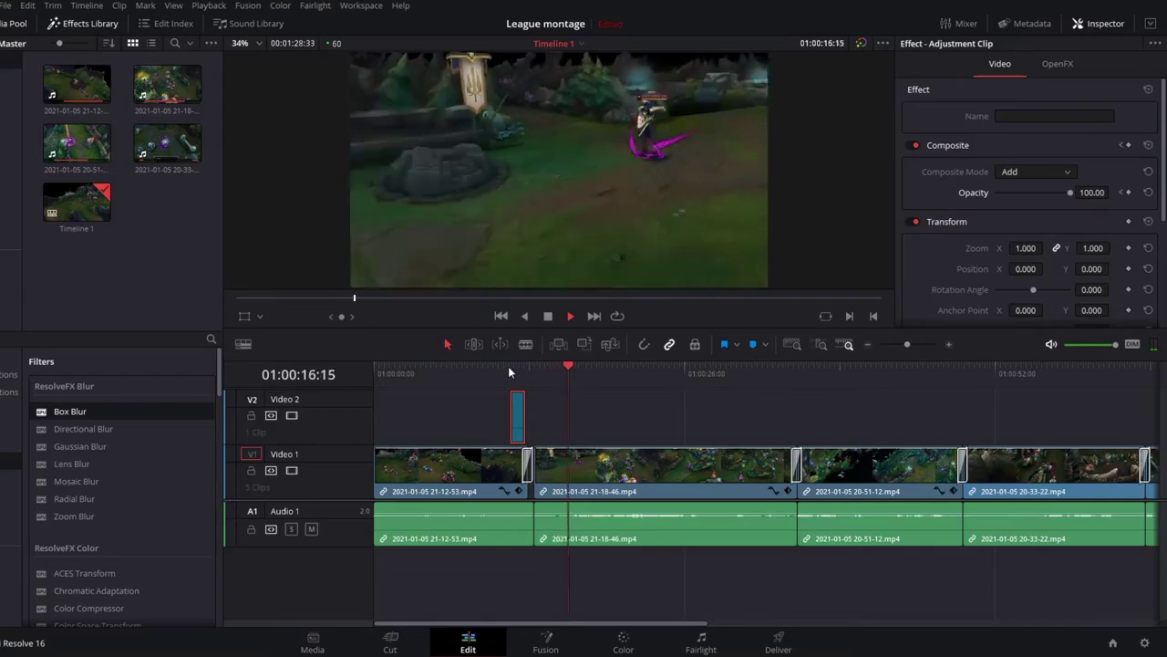
# - Paste a copy of the adjustment clip above the second gameplay clip
pyautogui.hotkey('ctrl', 'v')
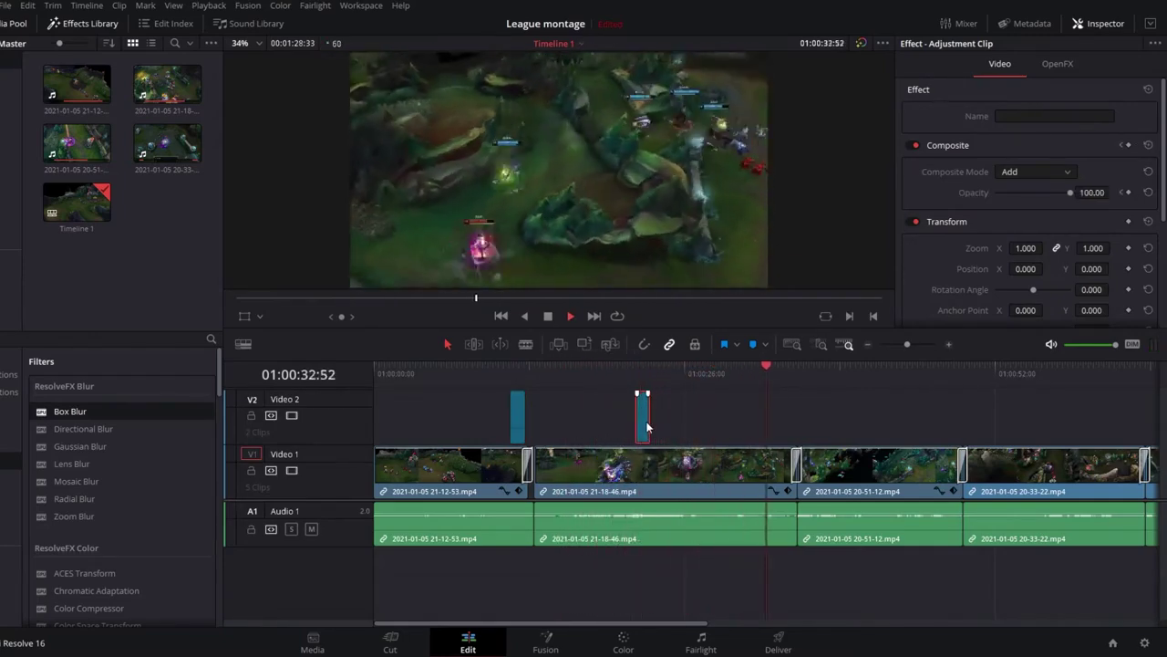
pyautogui.moveTo(686, 624); pyautogui.dragTo(800, 622)
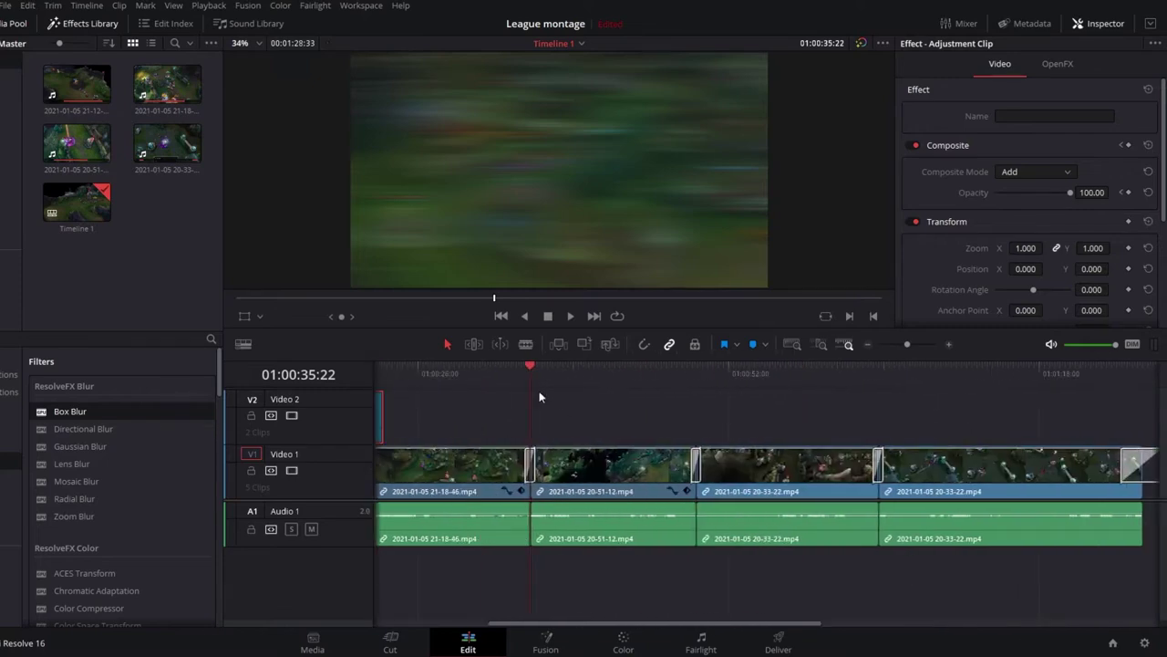
# - Move the third and following clips later on the timeline and lengthen the end of the second clip
pyautogui.moveTo(1151, 415); pyautogui.dragTo(646, 585)
pyautogui.moveTo(593, 473); pyautogui.dragTo(679, 472)
pyautogui.press('space')
pyautogui.moveTo(531, 475); pyautogui.dragTo(542, 475)
pyautogui.click(782, 493)
# - Place another copy of the adjustment clip above the last part of the second clip
pyautogui.moveTo(543, 367); pyautogui.dragTo(530, 375)
pyautogui.click(410, 424)
pyautogui.moveTo(379, 431); pyautogui.dragTo(538, 436)
# - Shift everything after the first clip later on the timeline and lengthen the first clip's end
pyautogui.hscroll(-4, 562, 441)
pyautogui.moveTo(782, 407); pyautogui.dragTo(502, 547)
pyautogui.moveTo(547, 473)
pyautogui.mouseDown()
pyautogui.moveTo(602, 472)
pyautogui.moveTo(551, 472)
pyautogui.mouseUp()
pyautogui.hscroll(-2, 467, 472)
# - Match the end of the first clip's audio to its video, keeping Video 1 locked during the trim and turning snapping on
pyautogui.click(252, 469)
pyautogui.moveTo(552, 531); pyautogui.dragTo(578, 533)
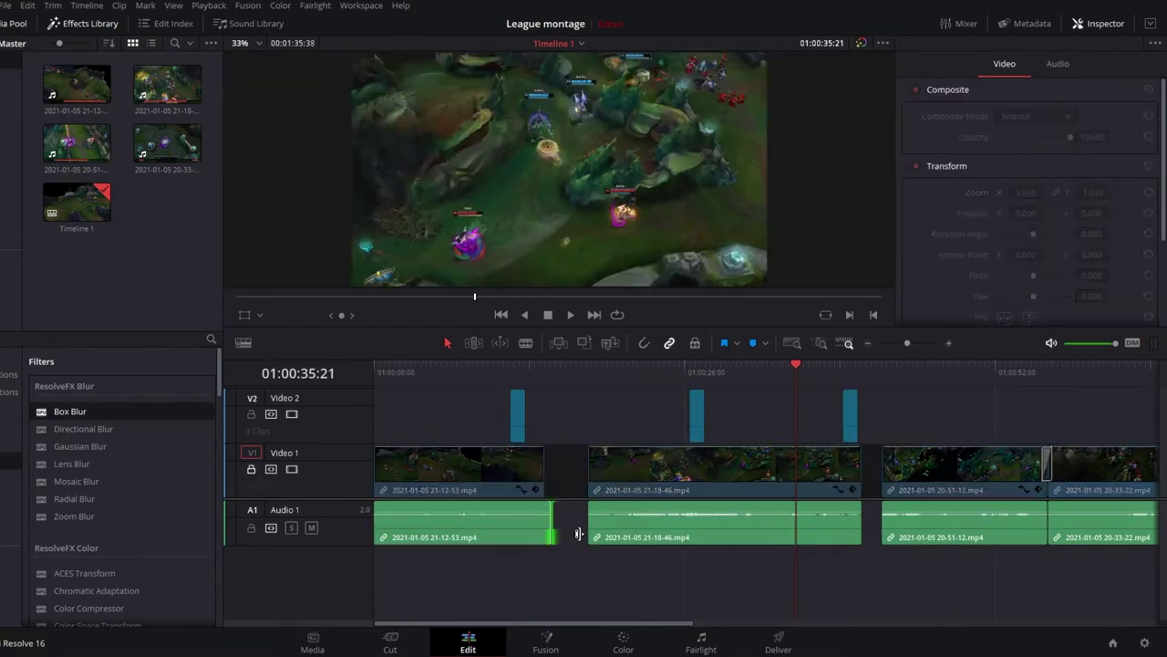
pyautogui.click(645, 345)
pyautogui.click(251, 468)
# - Play the first clip's new ending and delete the gap between the first and second clips
pyautogui.click(528, 366)
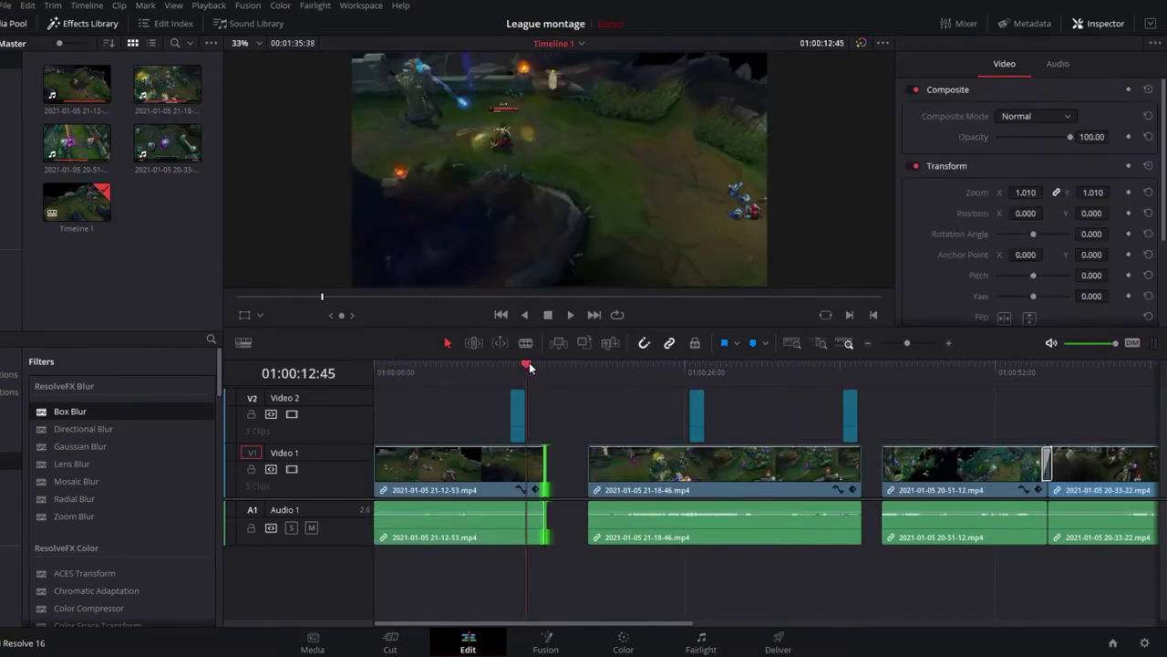
pyautogui.press('space')
pyautogui.press('space')
pyautogui.click(561, 474)
pyautogui.press('Delete')
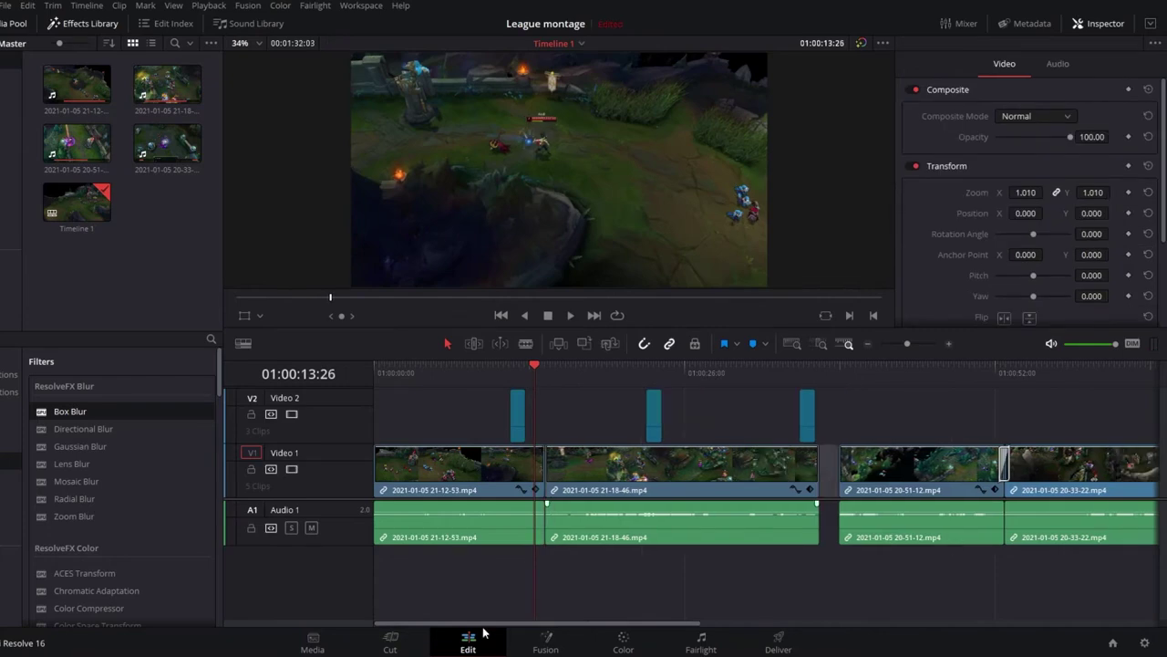
# - Lengthen the second clip's end and move the third clip back to close the gap between them
pyautogui.moveTo(482, 625); pyautogui.dragTo(593, 624)
pyautogui.moveTo(635, 468); pyautogui.dragTo(617, 472)
pyautogui.hotkey('ctrl', 'z')
pyautogui.moveTo(545, 466); pyautogui.dragTo(555, 468)
pyautogui.click(645, 344)
pyautogui.click(644, 344)
pyautogui.moveTo(635, 371); pyautogui.dragTo(735, 381)
pyautogui.moveTo(616, 470); pyautogui.dragTo(599, 470)
# - Lengthen the third clip's end and place a copy of the adjustment clip above its last part
pyautogui.click(718, 475)
pyautogui.moveTo(718, 473); pyautogui.dragTo(734, 473)
pyautogui.moveTo(736, 365); pyautogui.dragTo(694, 380)
pyautogui.click(538, 417)
pyautogui.moveTo(642, 421); pyautogui.dragTo(695, 422)
# - Move the fourth clip back against the end of the third clip with snapping, and turn snapping off
pyautogui.press('n')
pyautogui.moveTo(615, 624); pyautogui.dragTo(748, 627)
pyautogui.moveTo(743, 584); pyautogui.dragTo(526, 474)
pyautogui.moveTo(393, 376); pyautogui.dragTo(448, 379)
pyautogui.click(510, 415)
pyautogui.moveTo(548, 473)
pyautogui.mouseDown()
pyautogui.moveTo(523, 477)
pyautogui.moveTo(532, 476)
pyautogui.mouseUp()
pyautogui.click(645, 345)
# - Paste a copy of the adjustment clip above the fourth clip at 01:00:59:40
pyautogui.moveTo(535, 375); pyautogui.dragTo(557, 406)
pyautogui.click(436, 418)
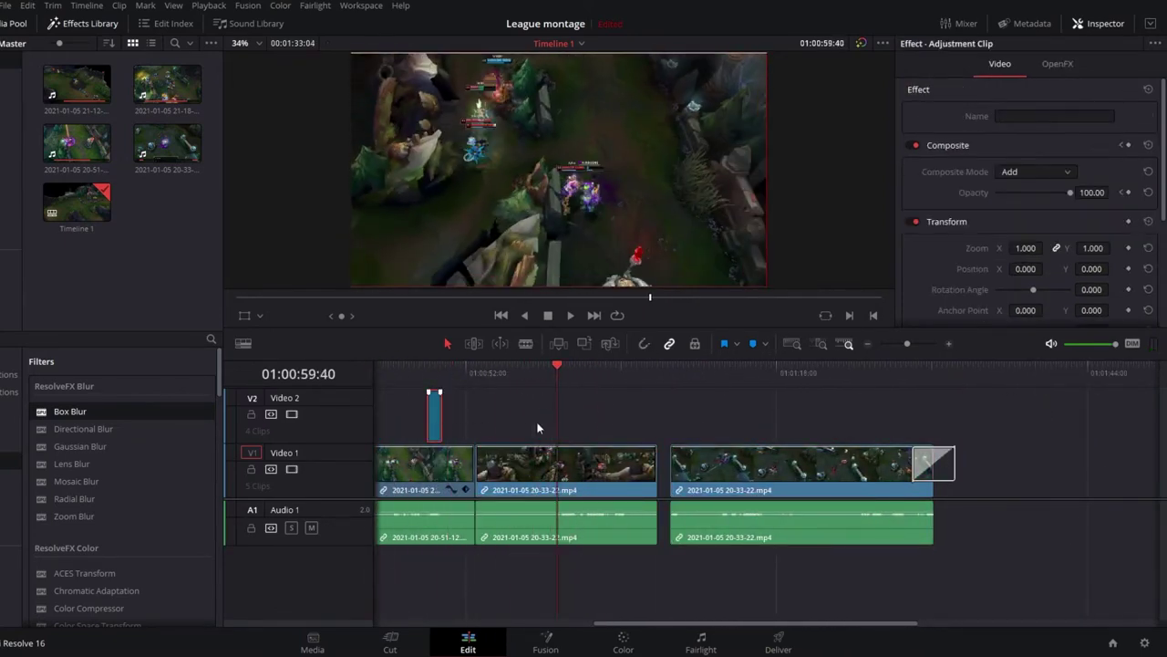
pyautogui.hotkey('ctrl', 'v')
# - Keyframe a slight zoom change near the end of the fourth clip
pyautogui.moveTo(574, 359); pyautogui.dragTo(615, 404)
pyautogui.click(1030, 248)
pyautogui.click(589, 463)
pyautogui.click(1031, 193)
pyautogui.press('BackSpace')
pyautogui.write('1')
pyautogui.press('Return')
# - Position two adjustment clip copies above the fourth clip at about 01:01:00 and 01:01:04, and play the section
pyautogui.moveTo(557, 415); pyautogui.dragTo(615, 420)
pyautogui.moveTo(615, 368); pyautogui.dragTo(576, 370)
pyautogui.moveTo(558, 410); pyautogui.dragTo(570, 410)
pyautogui.click(613, 377)
pyautogui.press('space')
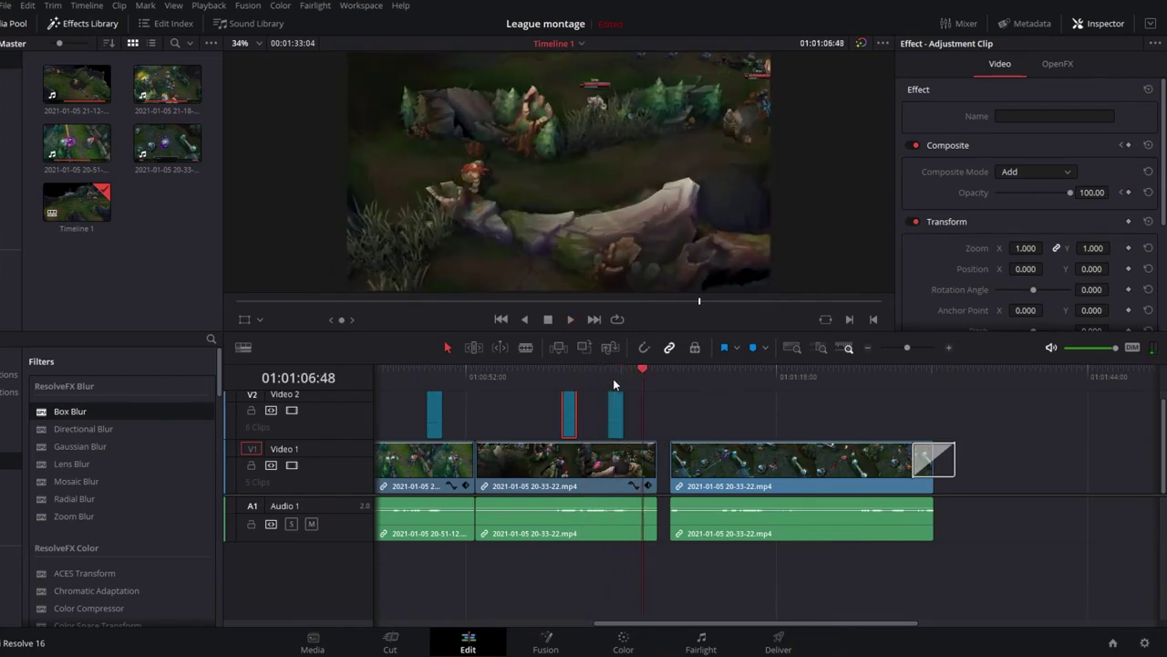
pyautogui.press('space')
# - Move the final gameplay clip back against the fourth clip and paste an adjustment clip copy above it at 01:01:14:33
pyautogui.moveTo(704, 471); pyautogui.dragTo(686, 470)
pyautogui.moveTo(644, 369); pyautogui.dragTo(713, 381)
pyautogui.press('space')
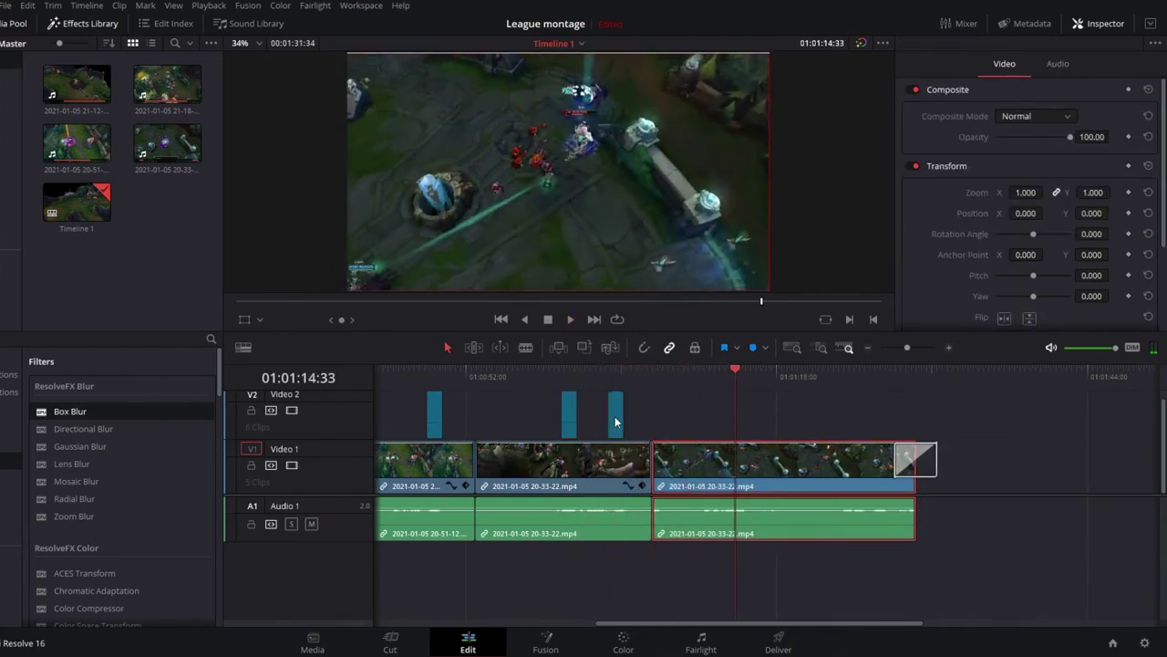
pyautogui.hotkey('ctrl', 'v')
pyautogui.click(829, 388)
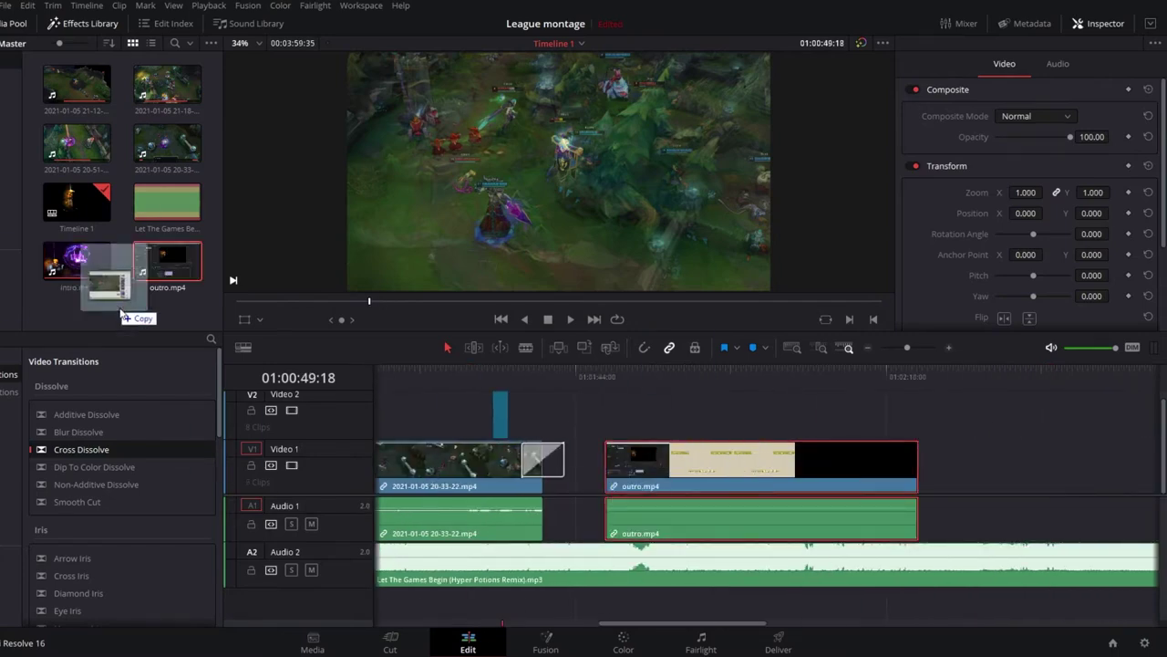
# - Place outro.mp4 directly after the last gameplay clip and add a Dip To Color Dissolve transition between them
pyautogui.moveTo(4, 278); pyautogui.dragTo(593, 501)
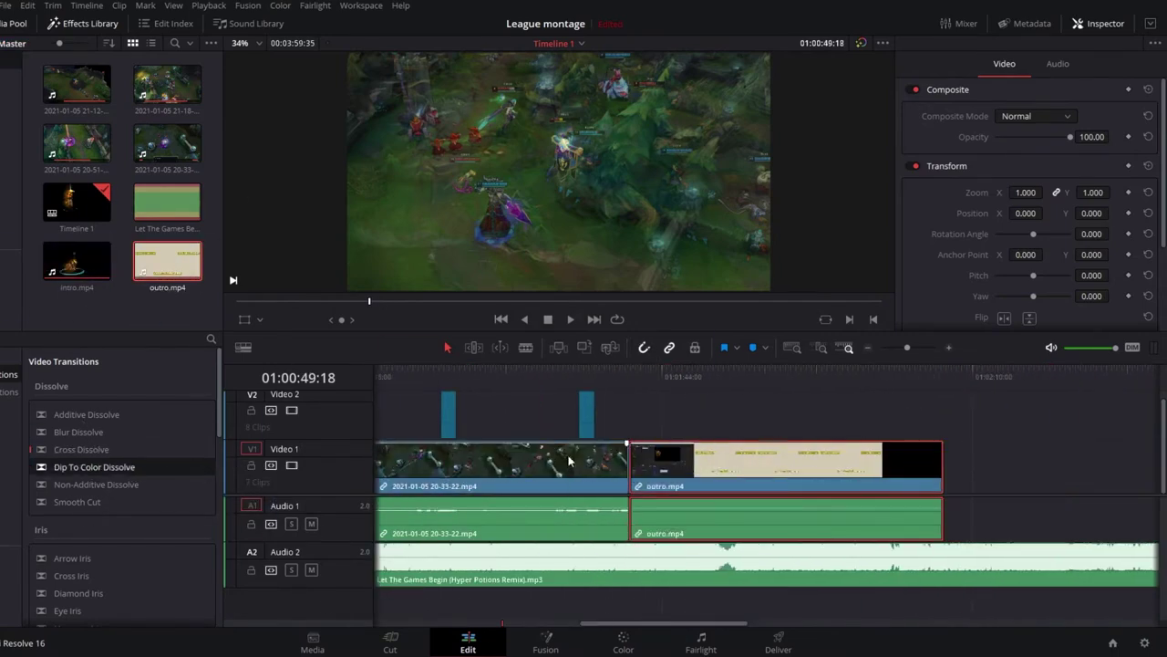
pyautogui.moveTo(94, 466); pyautogui.dragTo(629, 530)
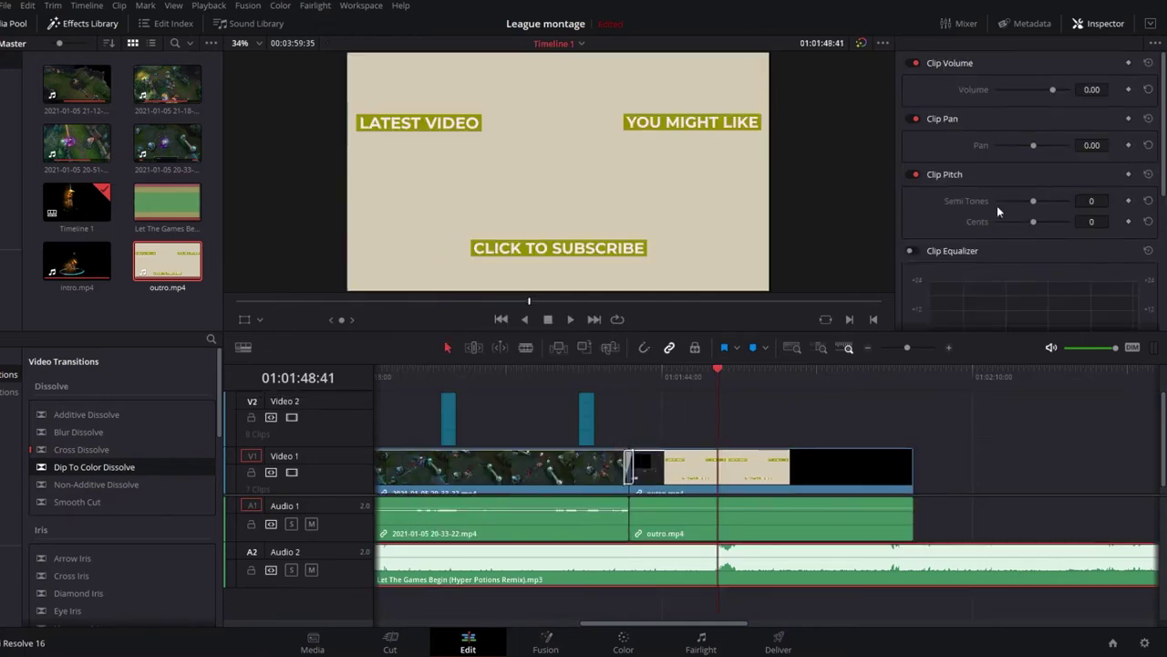
# - Set the music clip's volume to -20.87, play the montage from its beginning, and slightly lower the intro clip's volume
pyautogui.moveTo(1054, 90); pyautogui.dragTo(1041, 89)
pyautogui.press('space')
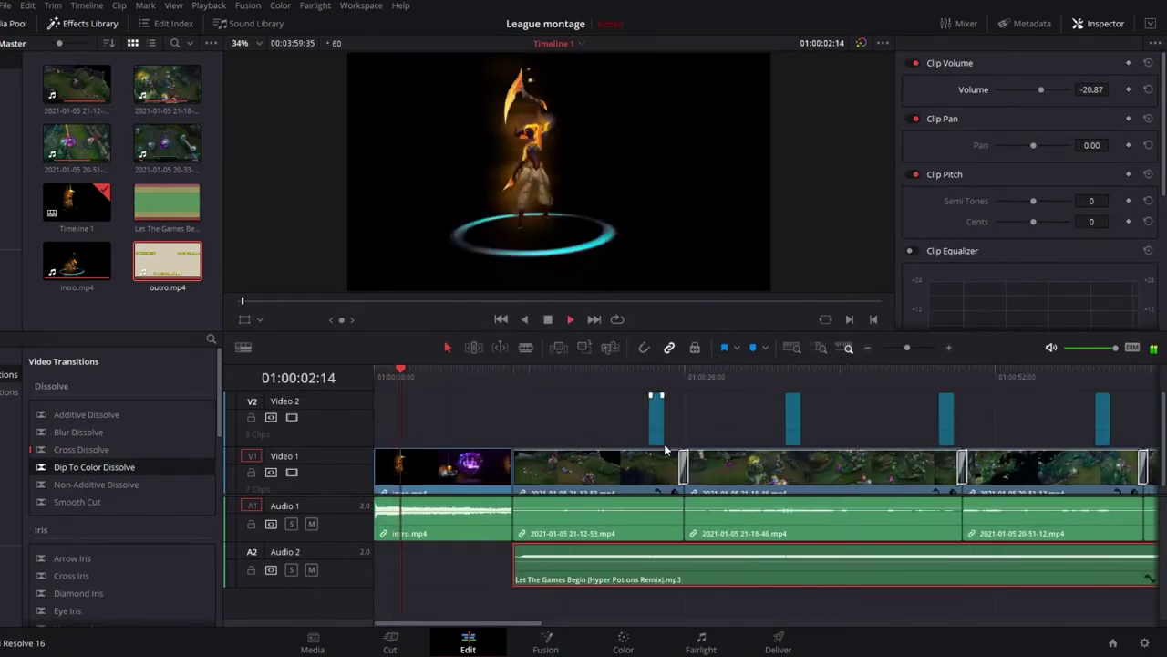
pyautogui.click(463, 518)
pyautogui.moveTo(1053, 117); pyautogui.dragTo(1047, 119)
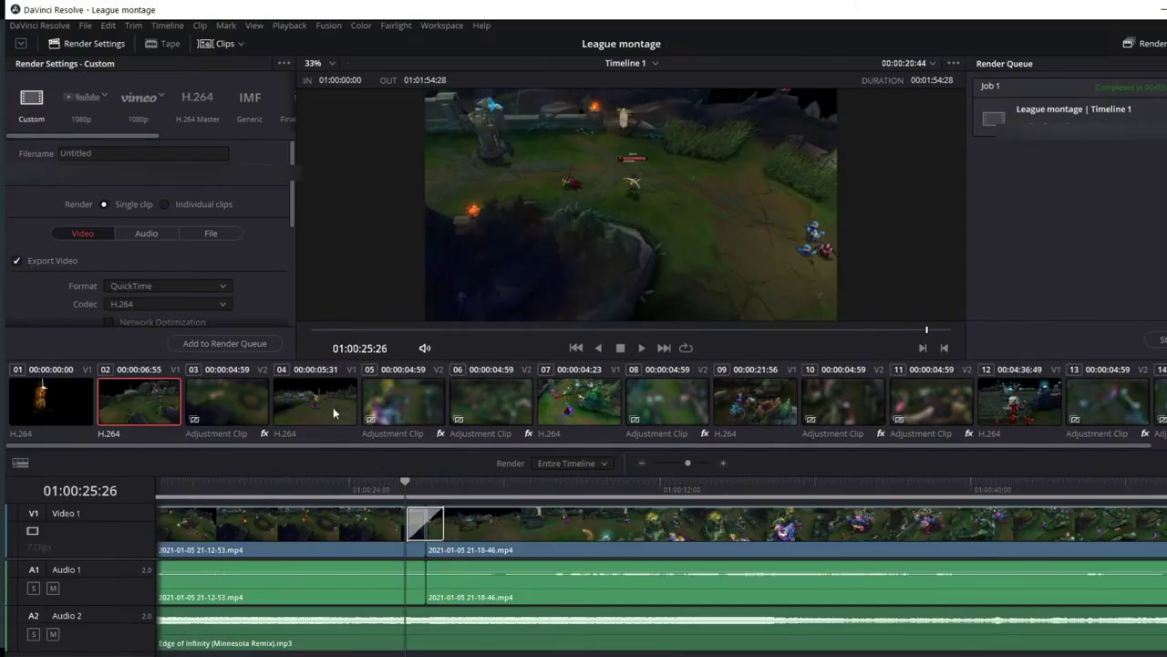
# - Set the render filename to "League montage"
pyautogui.moveTo(112, 152); pyautogui.dragTo(32, 152)
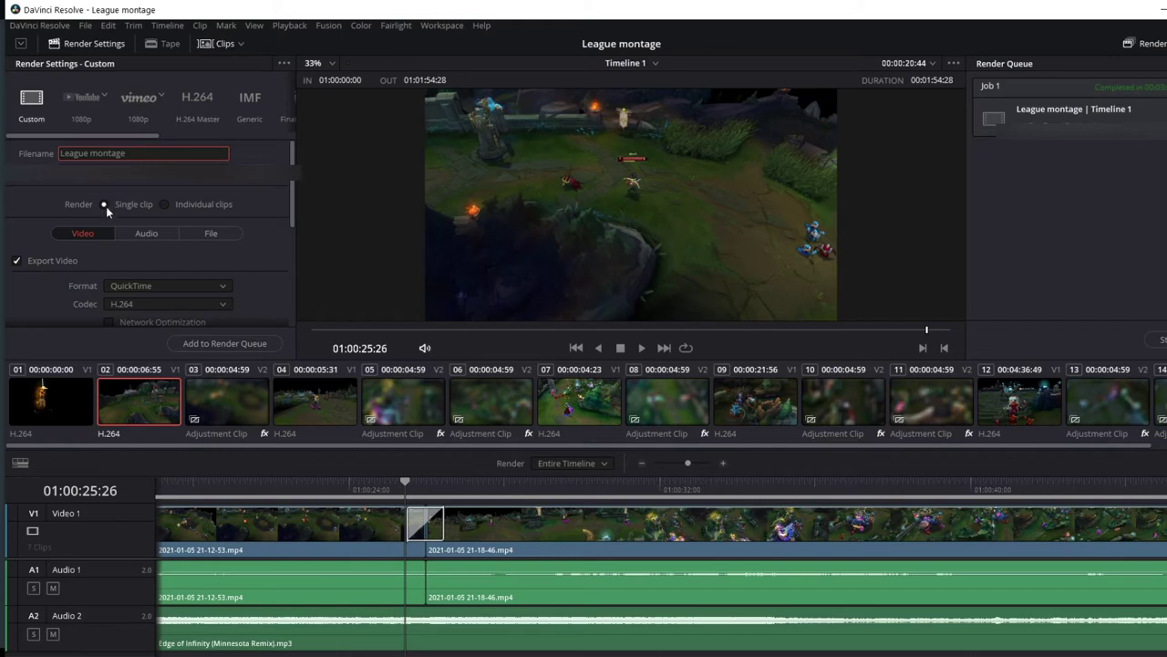
# - Set the video export format to MP4 for the single-clip render
pyautogui.click(170, 286)
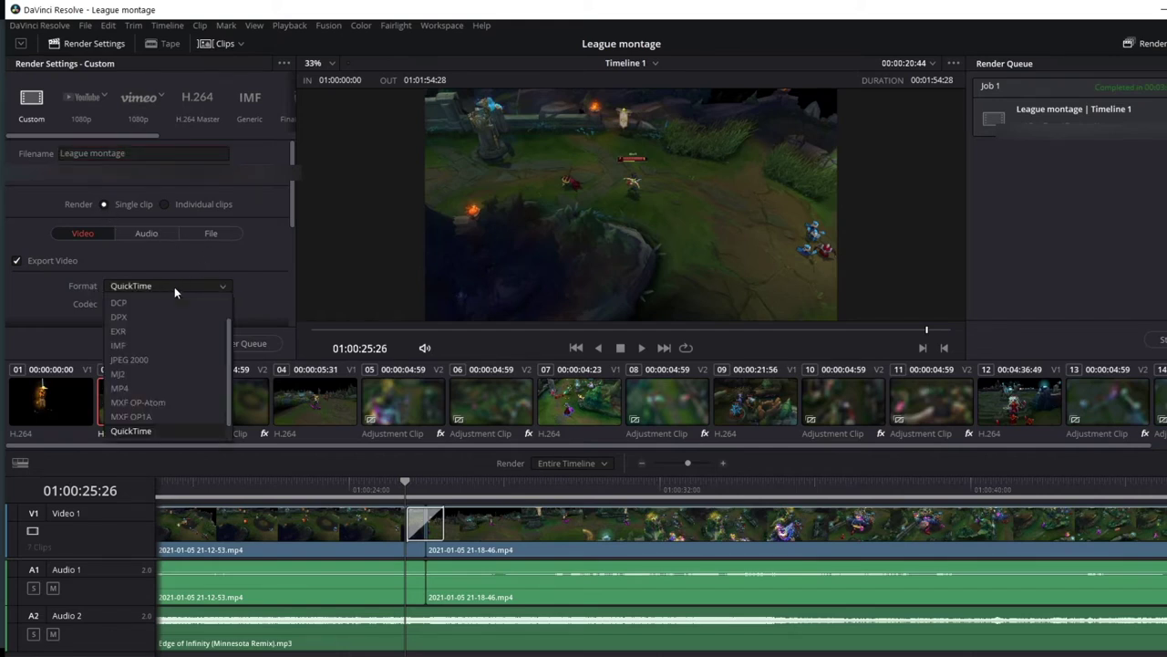
pyautogui.click(128, 389)
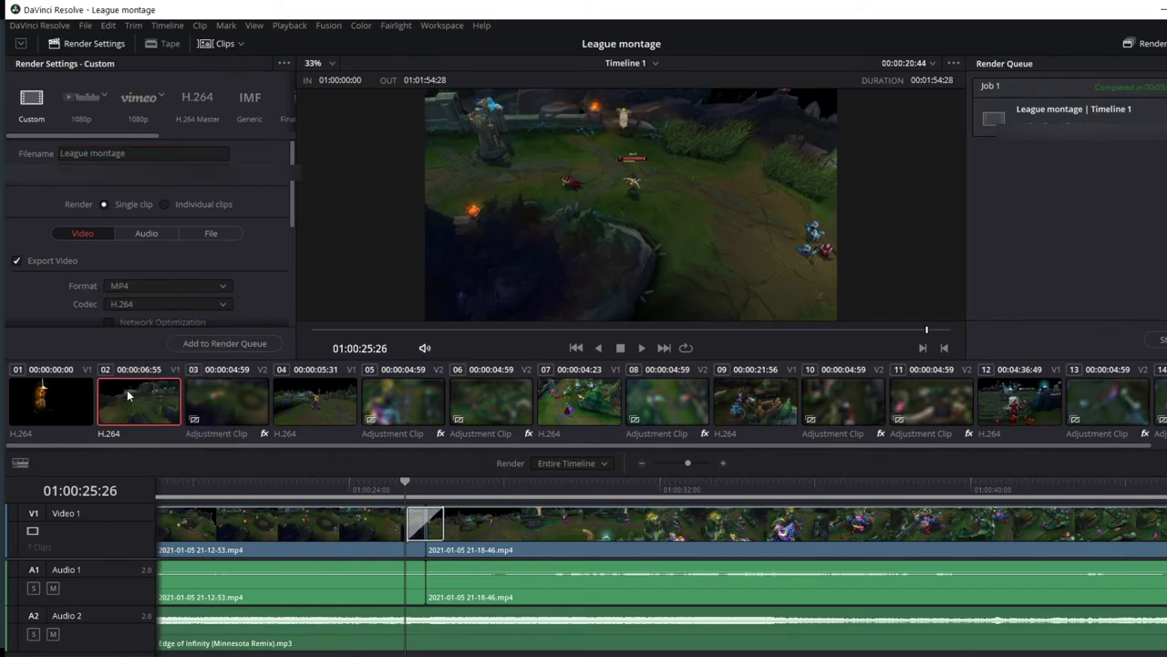
# - Add the League montage timeline to the render queue and start rendering the job
pyautogui.scroll(-5, 54, 296)
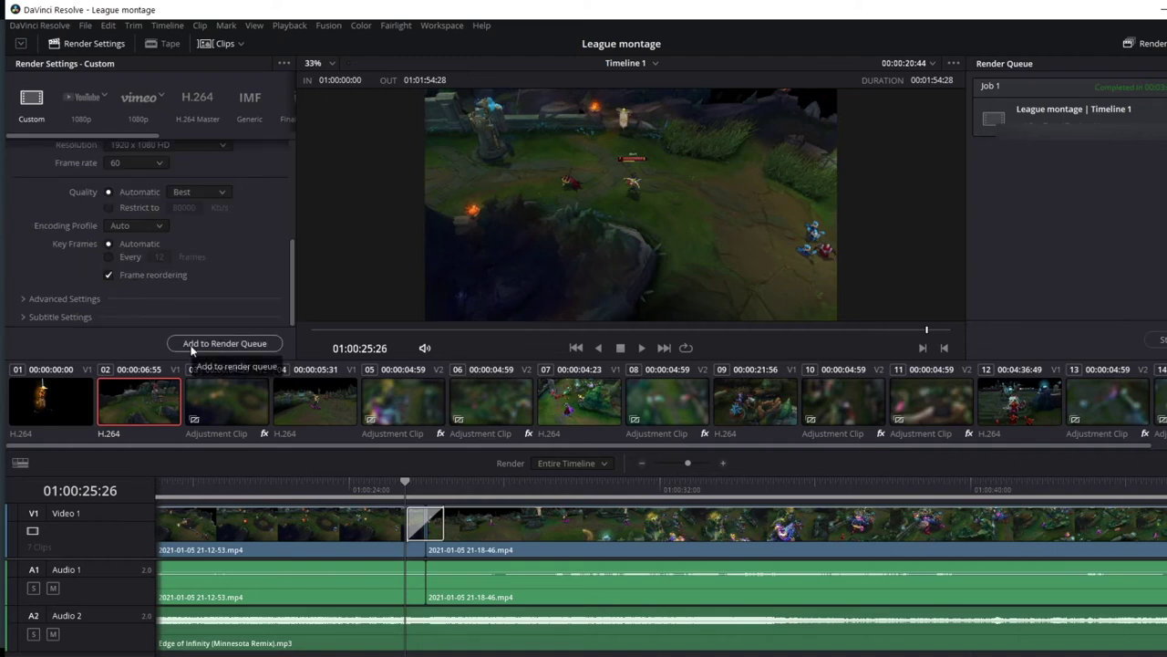
pyautogui.click(232, 344)
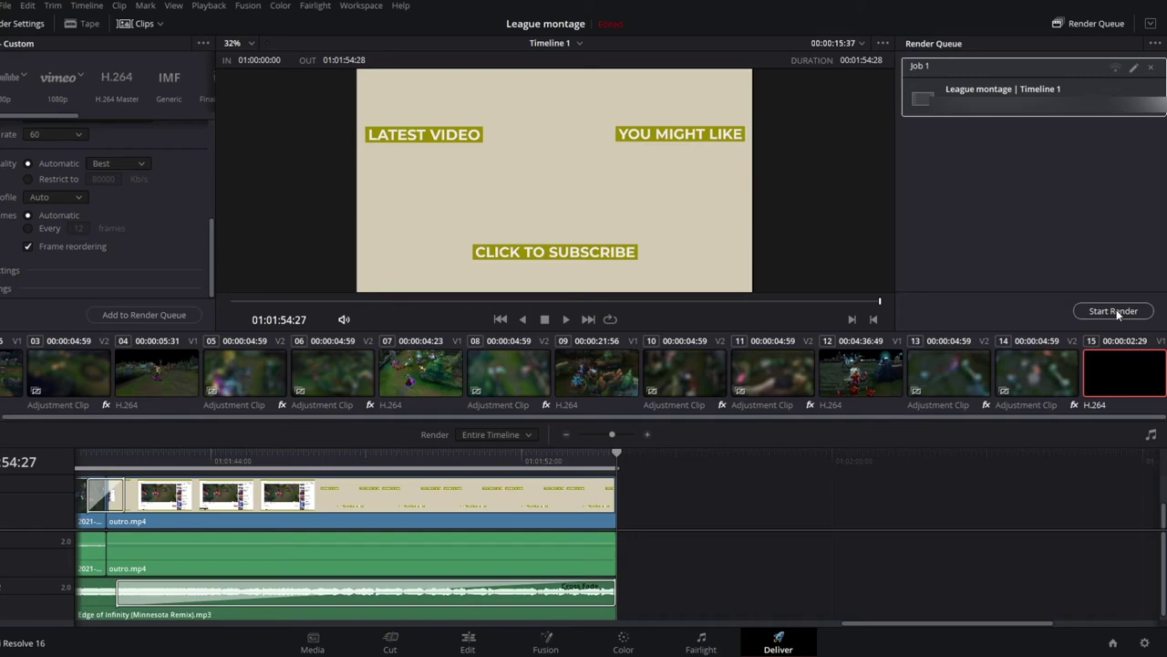
pyautogui.click(1114, 311)
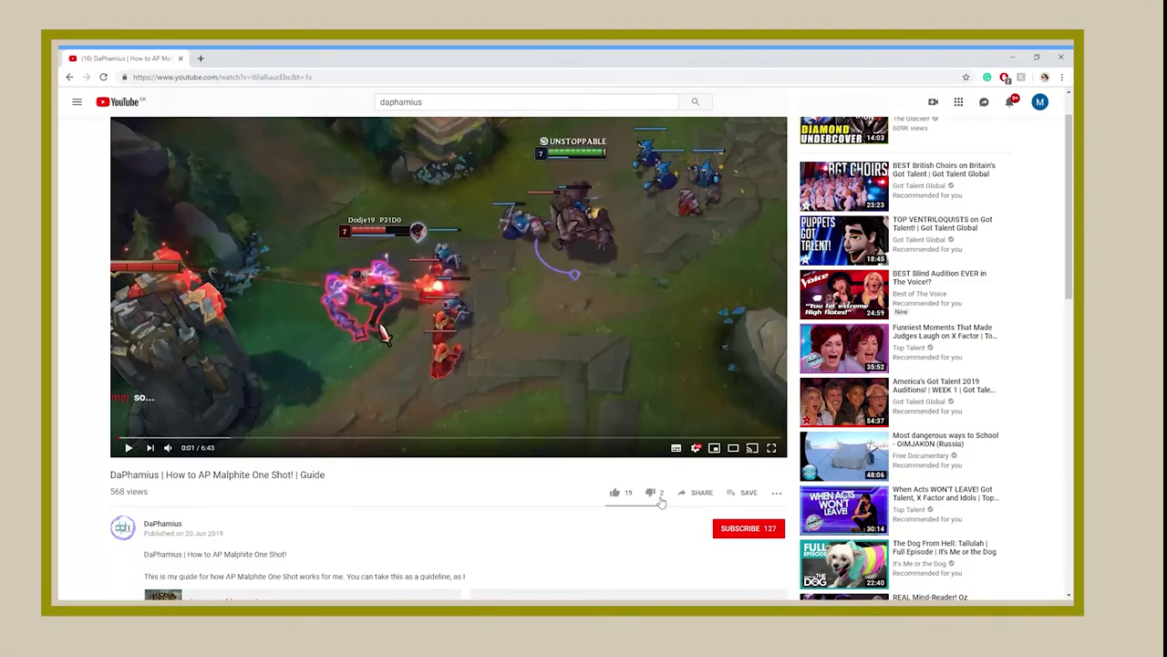
pyautogui.click(739, 530)
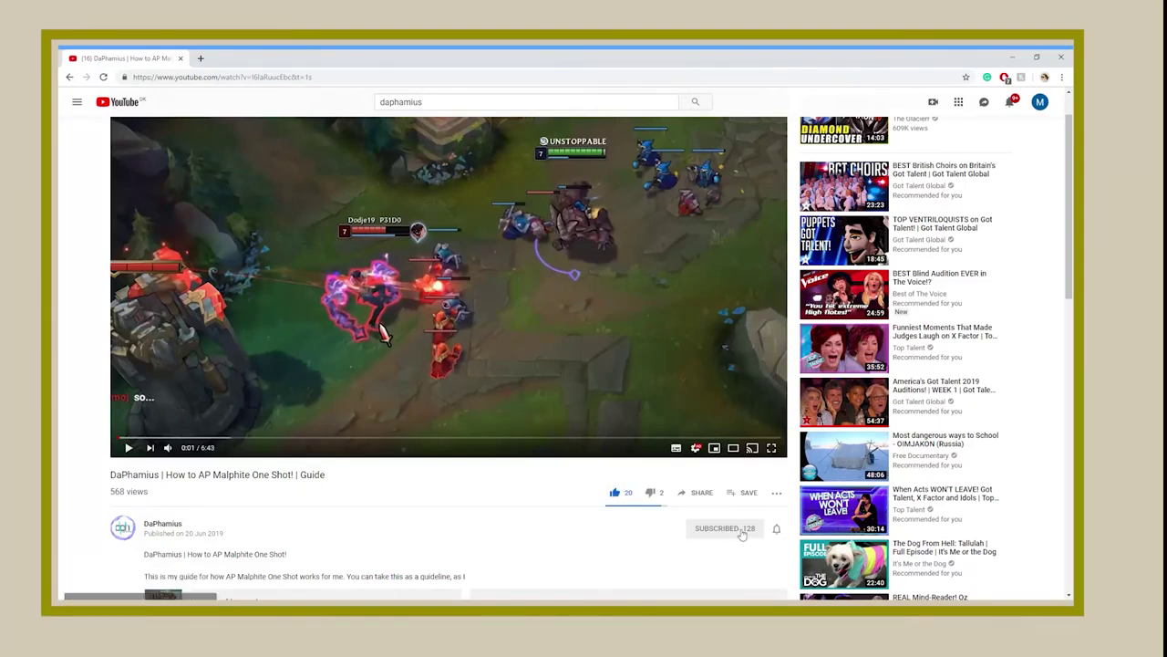